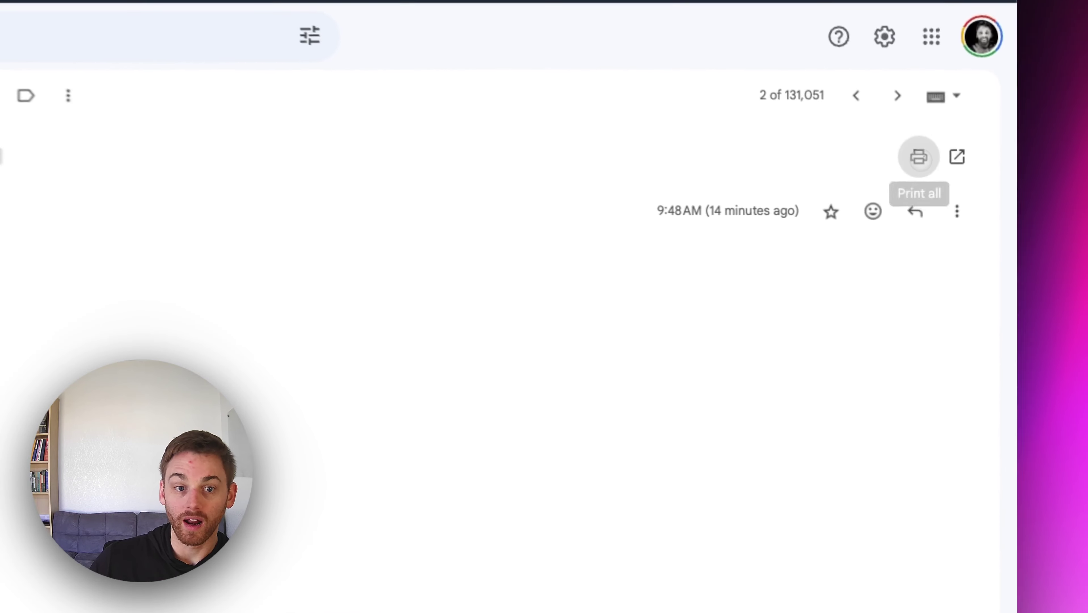
Open the email's printable view and activate the Reflect clipper on it.
left_click(937, 208)
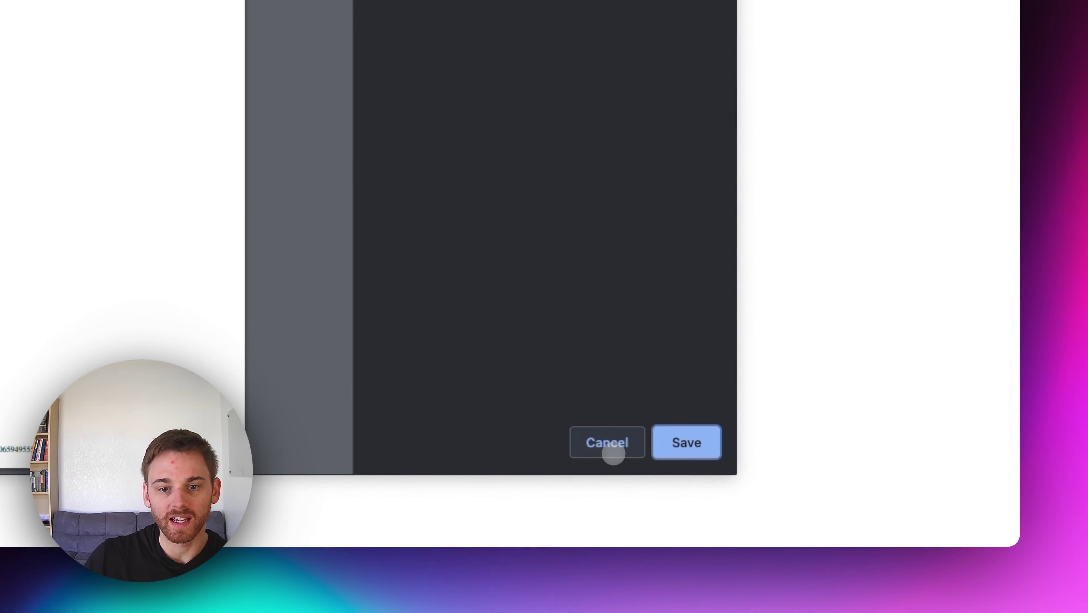
left_click(614, 450)
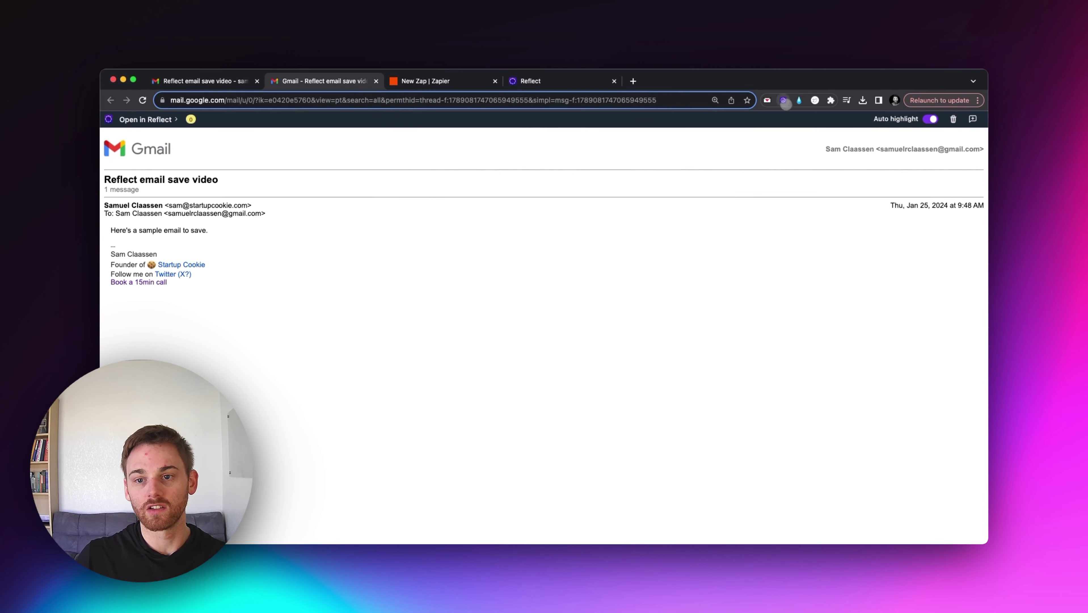
left_click(783, 100)
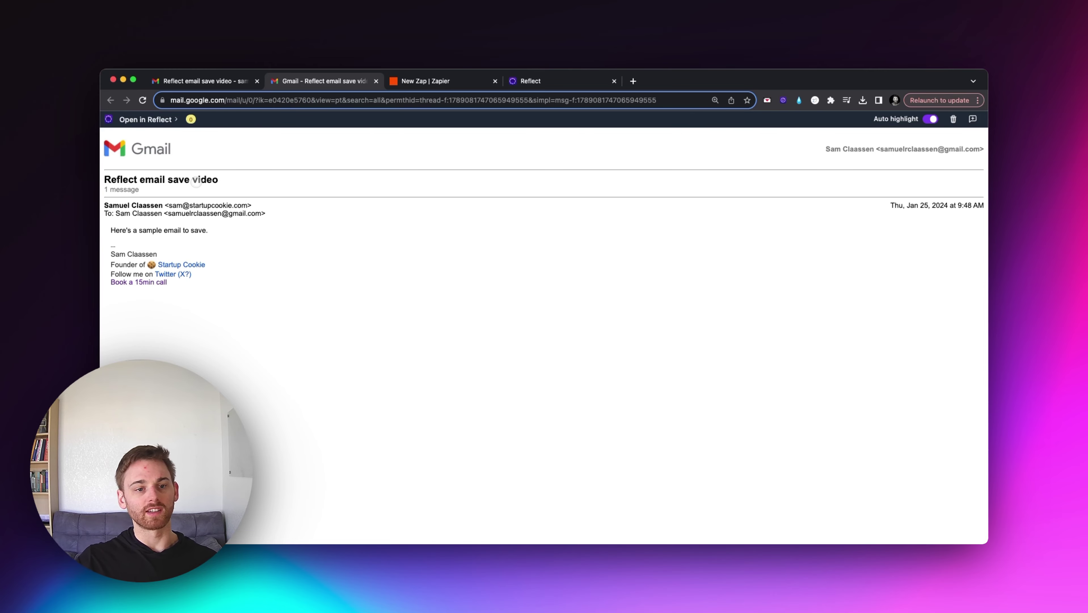
Highlight the email subject, the sender line and the sentence 'Here's a sample email to save.'.
triple_click(196, 182)
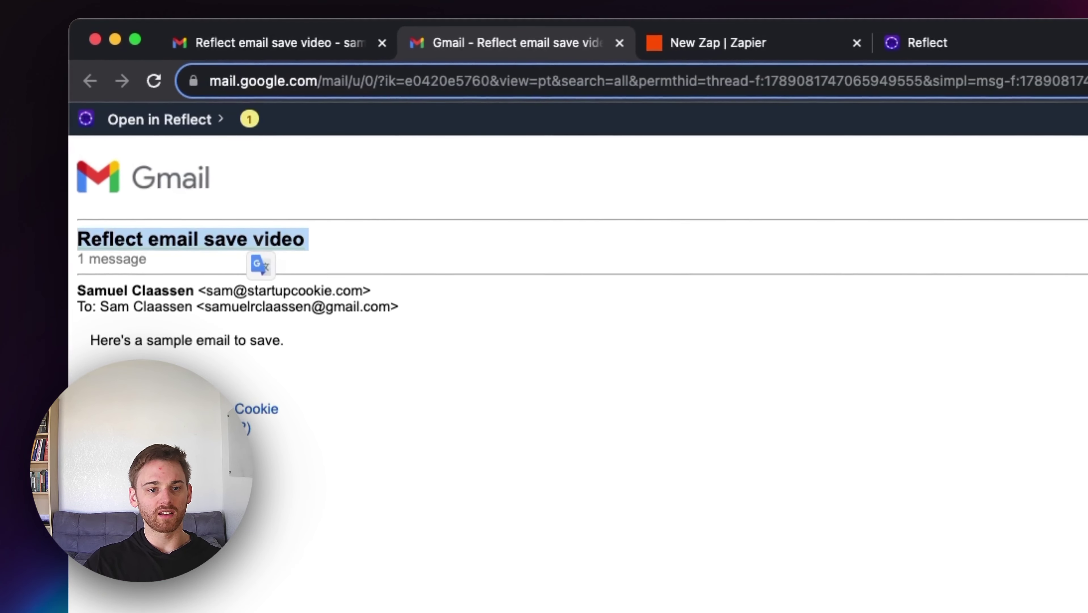
triple_click(158, 291)
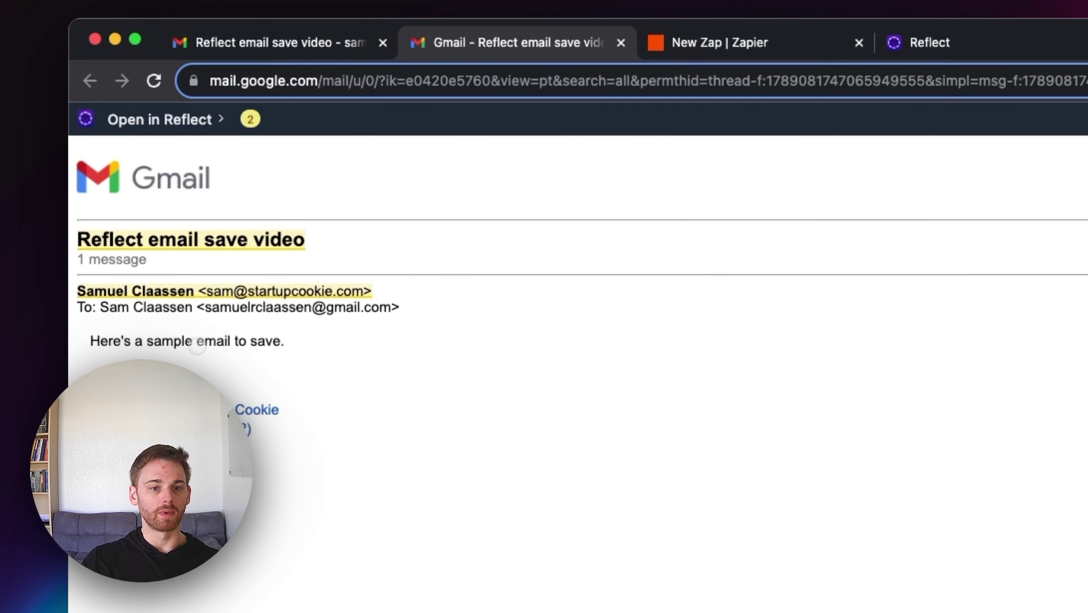
triple_click(194, 341)
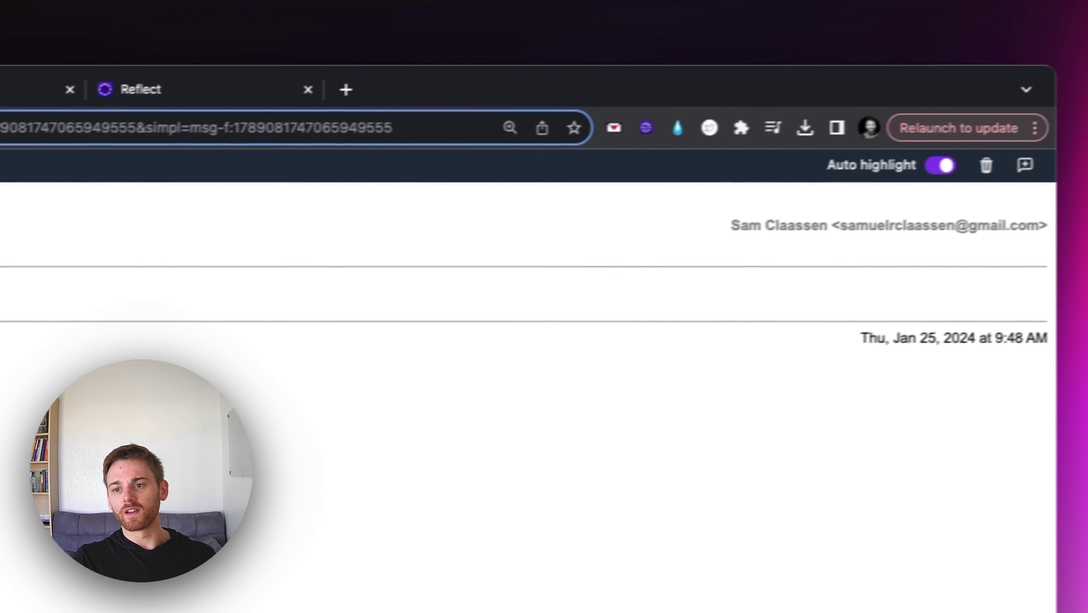
Add the note '[ ] Send sample to email' to the clipped page, then go to Reflect.
left_click(992, 172)
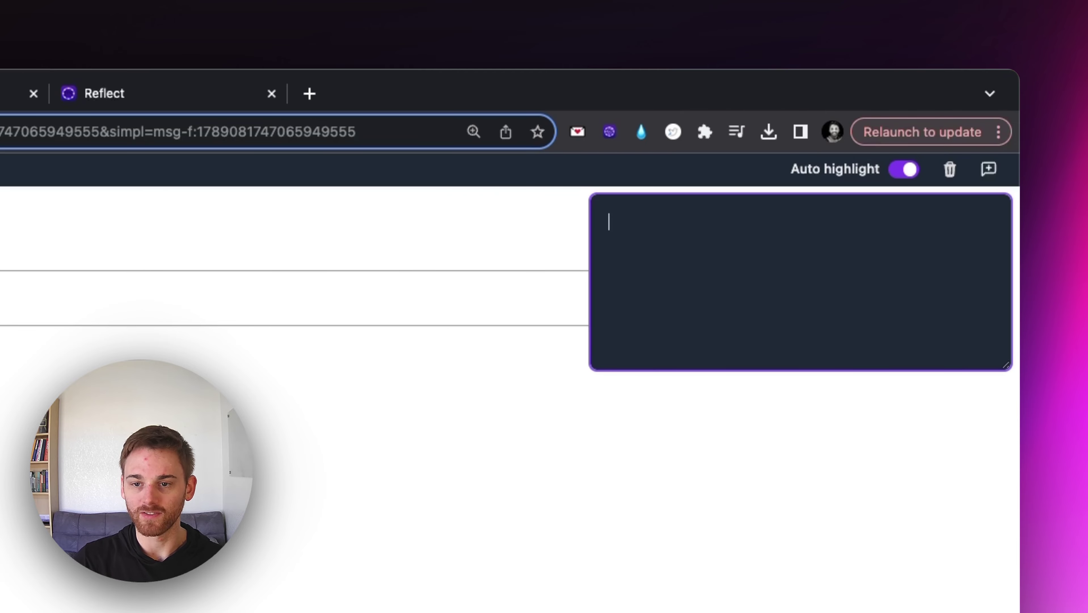
type("[ ] Send")
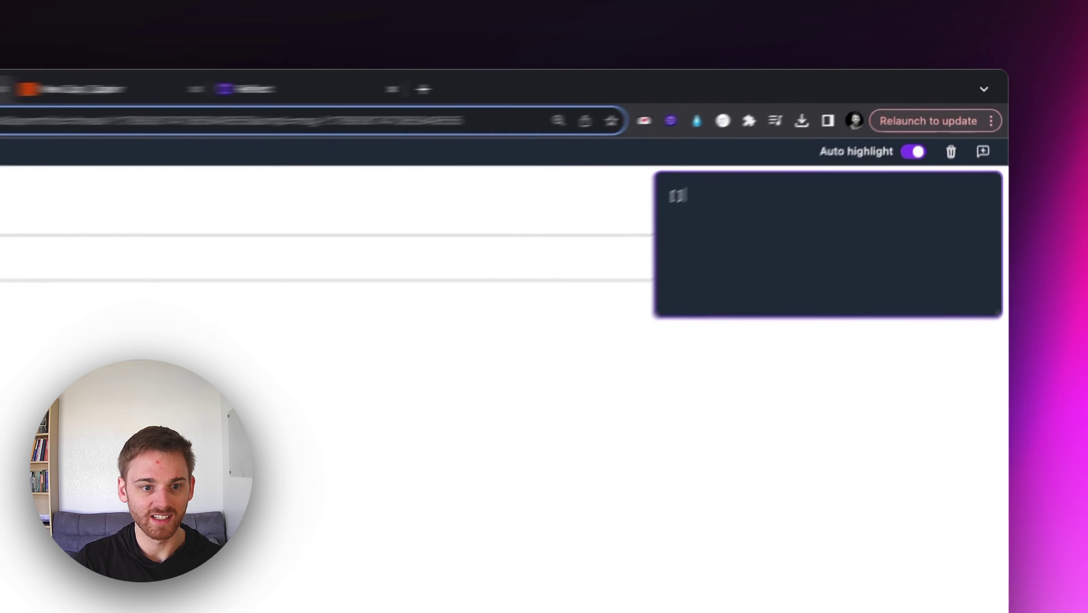
type(" sample to email")
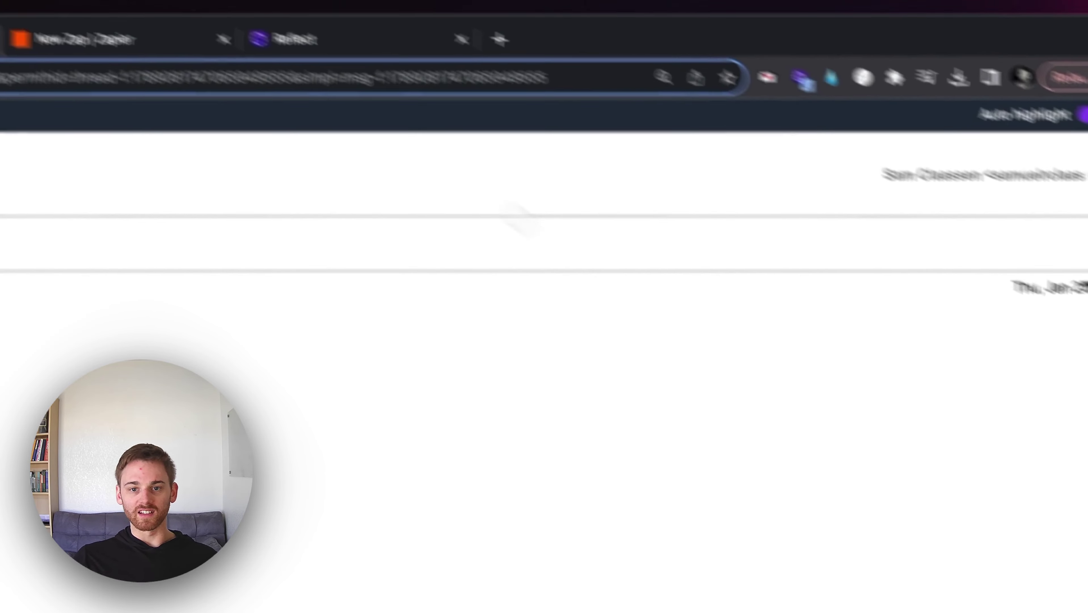
left_click(452, 101)
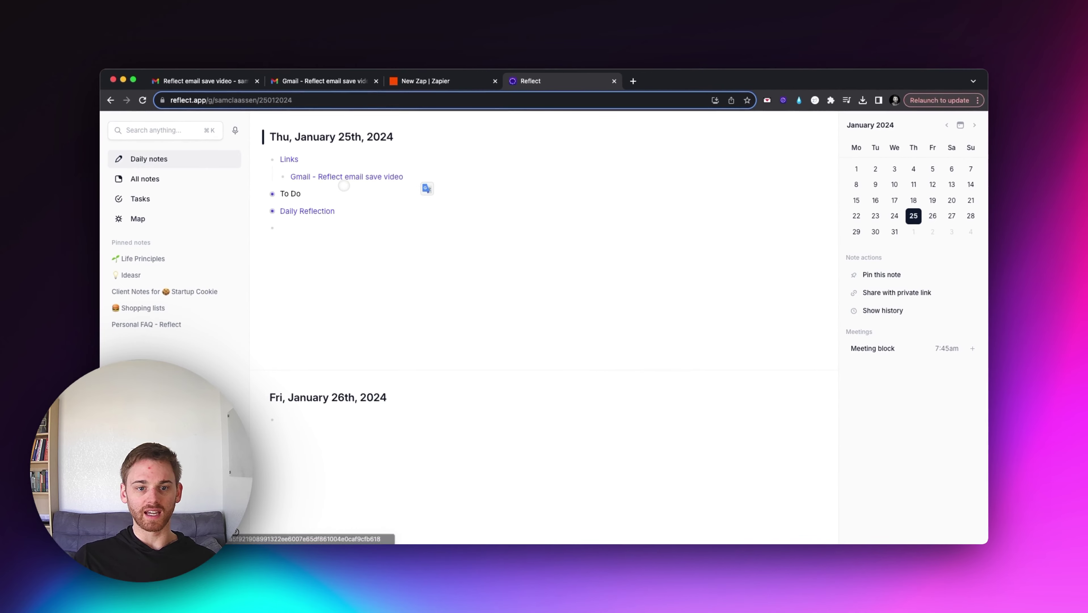
In the saved Gmail note, turn the Description line into a checkbox task using /Task.
left_click(352, 177)
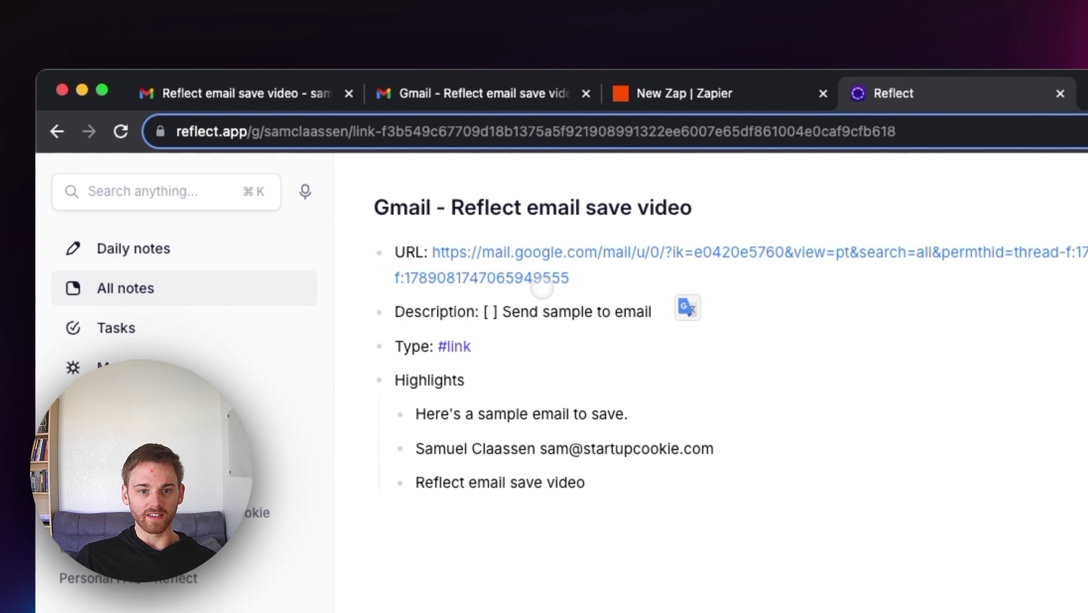
left_click(500, 312)
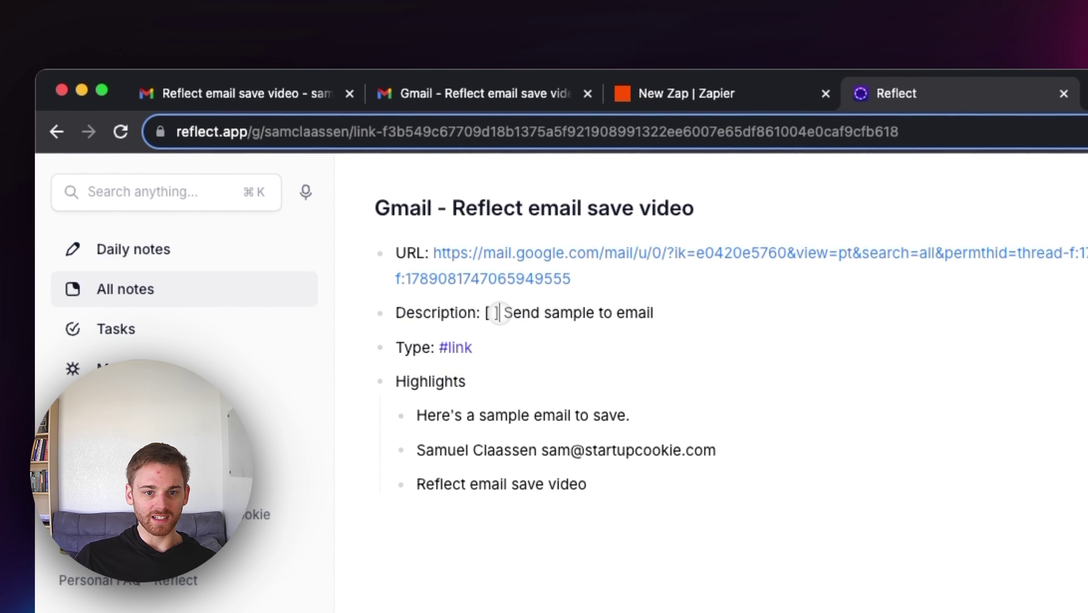
left_click_drag(501, 312, 484, 314)
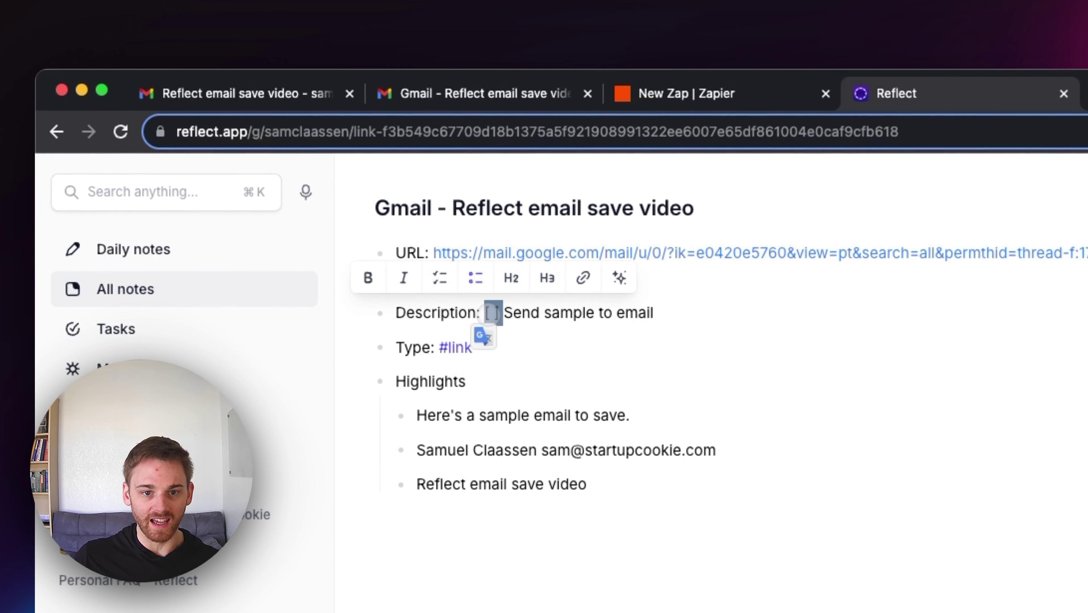
key("BackSpace")
type("/")
key("Down")
key("Down")
key("Down")
key("Return")
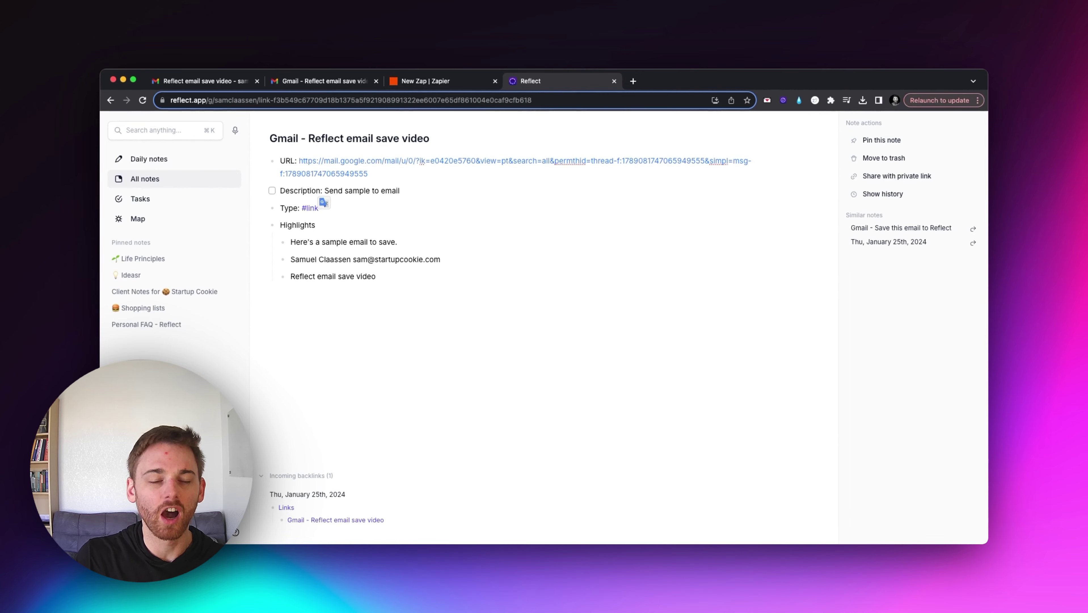
left_click(391, 190)
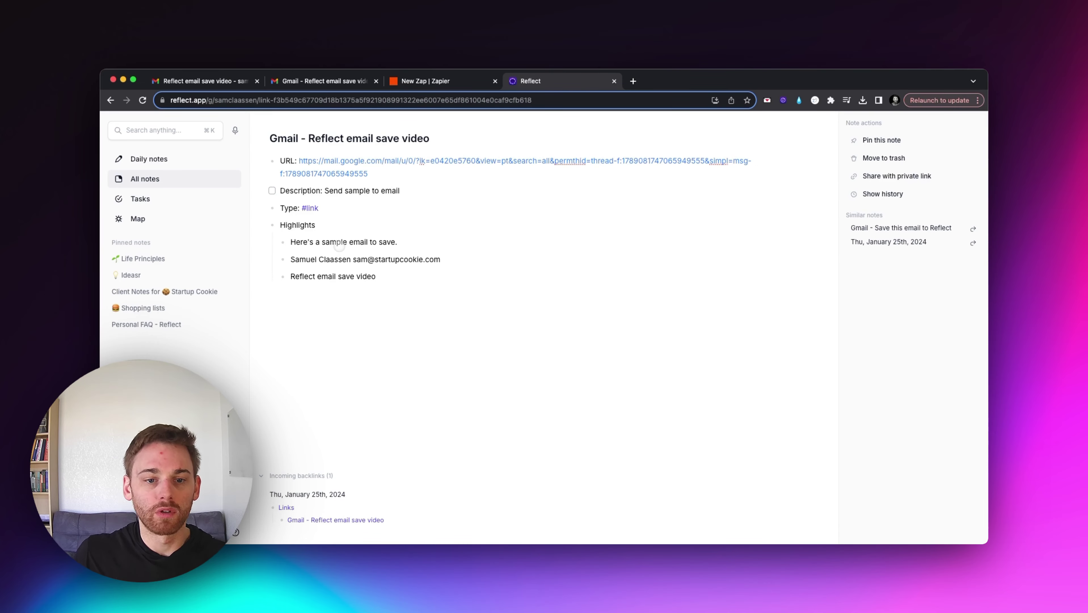
Move the highlighted sentence into the title, making it 'Here's a sample email to save' without a period.
triple_click(339, 242)
key("super+c")
key("BackSpace")
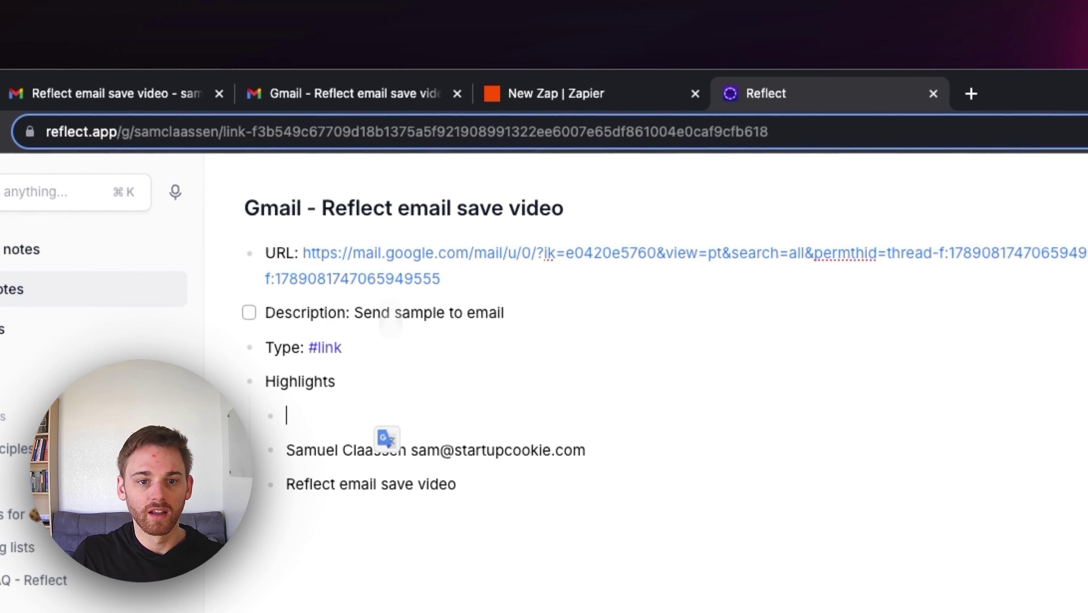
triple_click(369, 208)
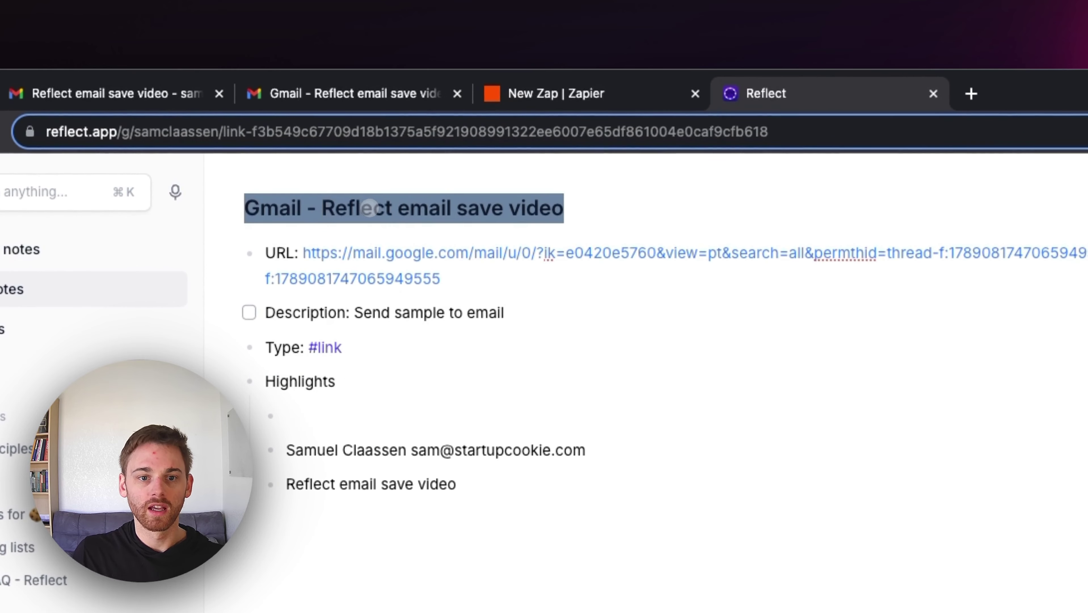
key("super+v")
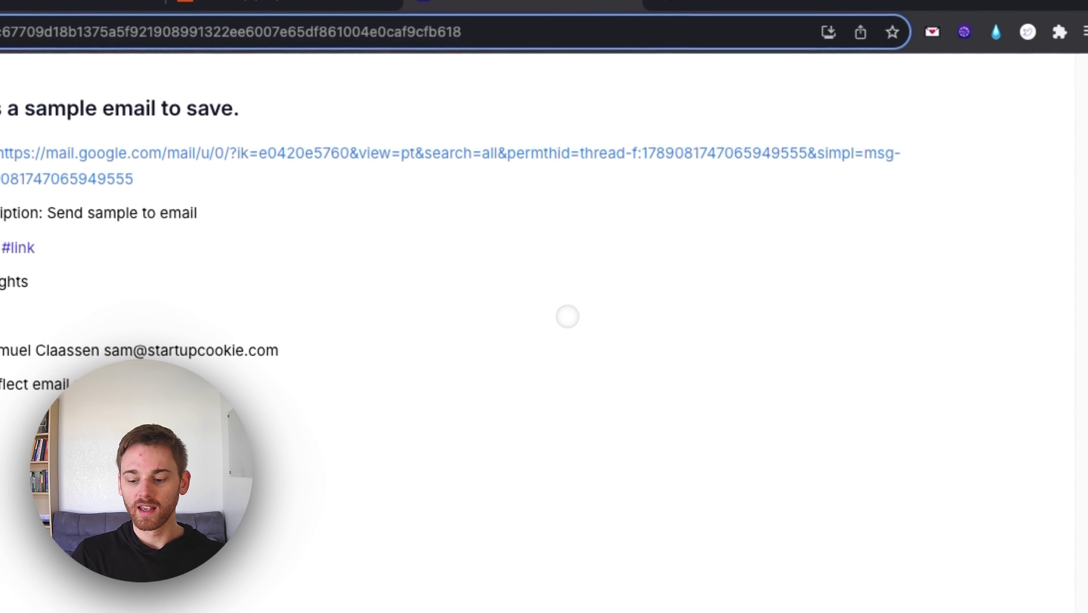
key("BackSpace")
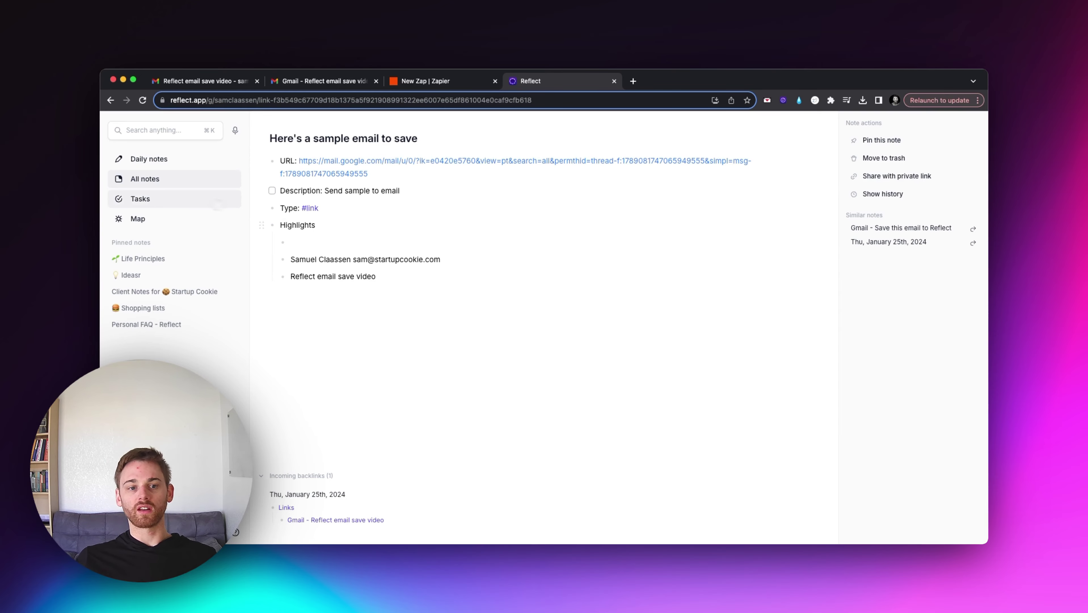
Return to the January 25th daily note and check the 'Here's a sample email to save' task under Links.
left_click(165, 160)
mouse_move(339, 180)
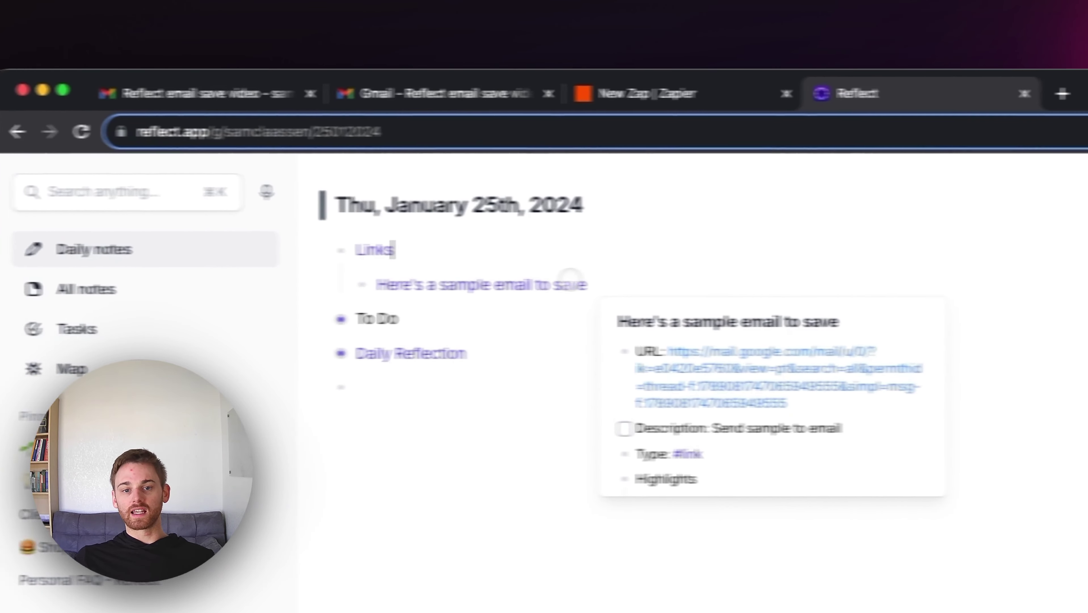
left_click(713, 293)
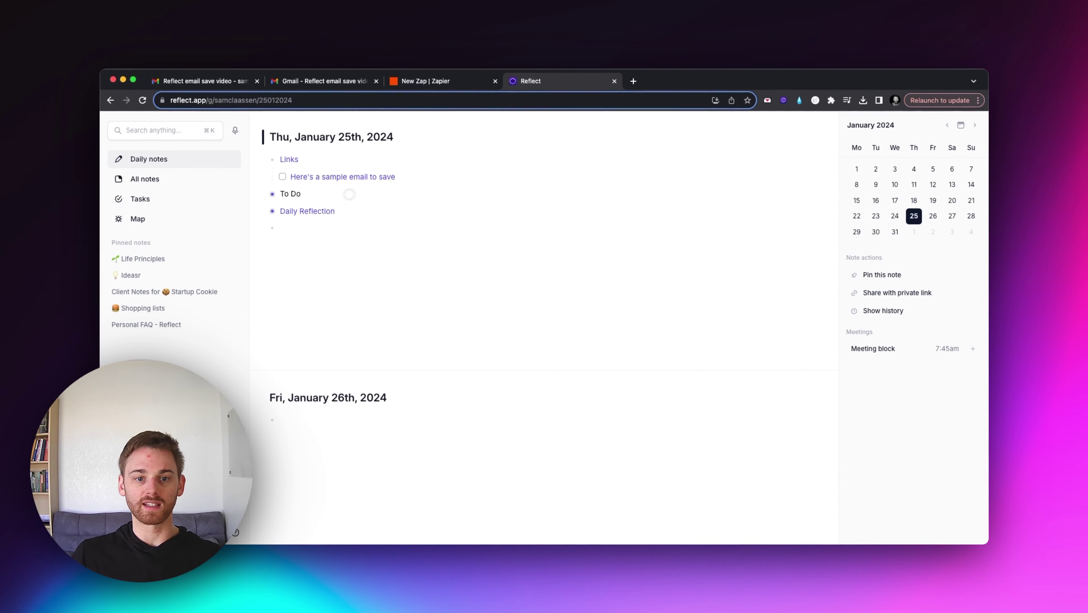
mouse_move(345, 179)
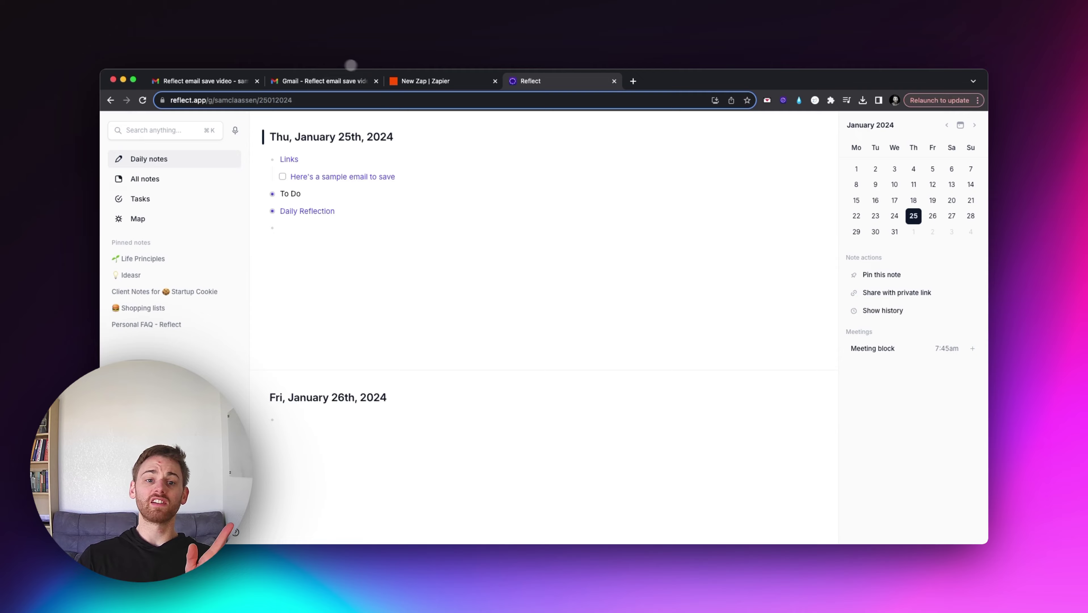
Review the highlighted email in the print-view tab, then move to the 'New Zap | Zapier' tab.
left_click(343, 80)
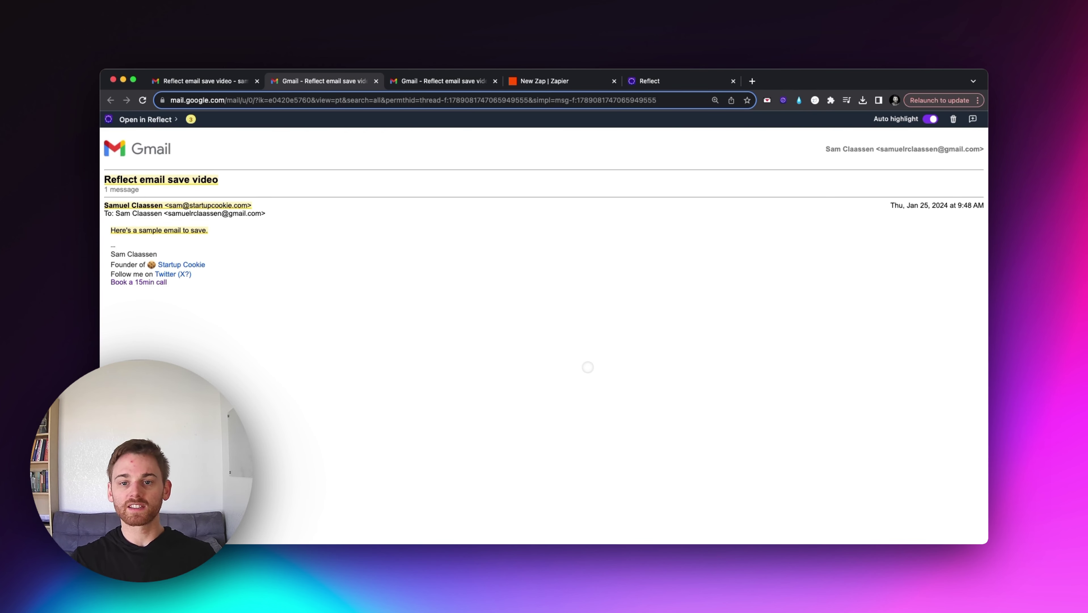
left_click(532, 81)
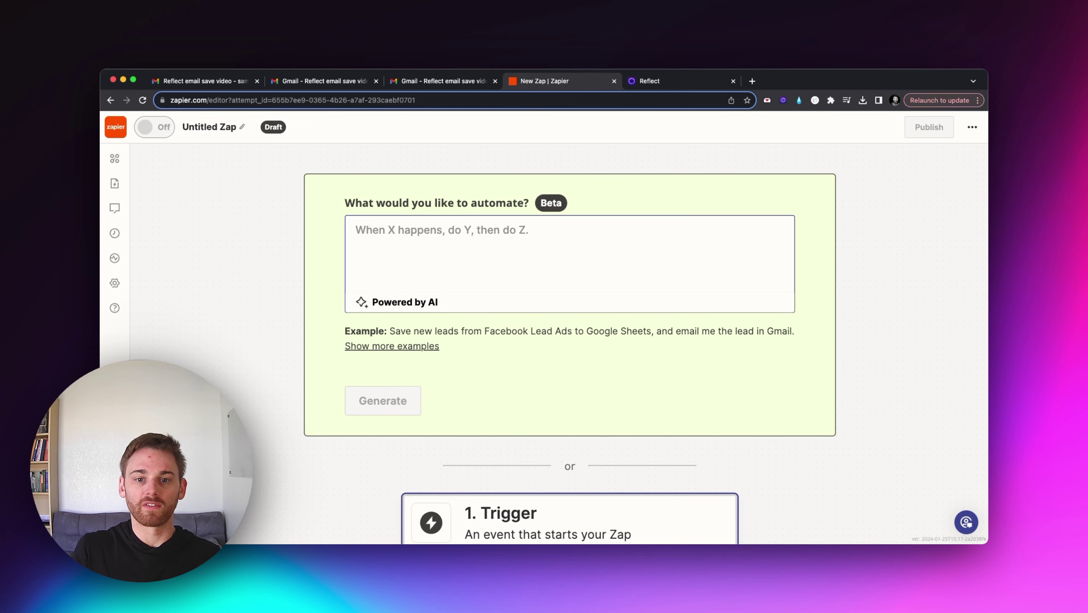
Describe the forwarded-email-to-Reflect automation, generate the Zap and open it in the editor.
left_click(596, 234)
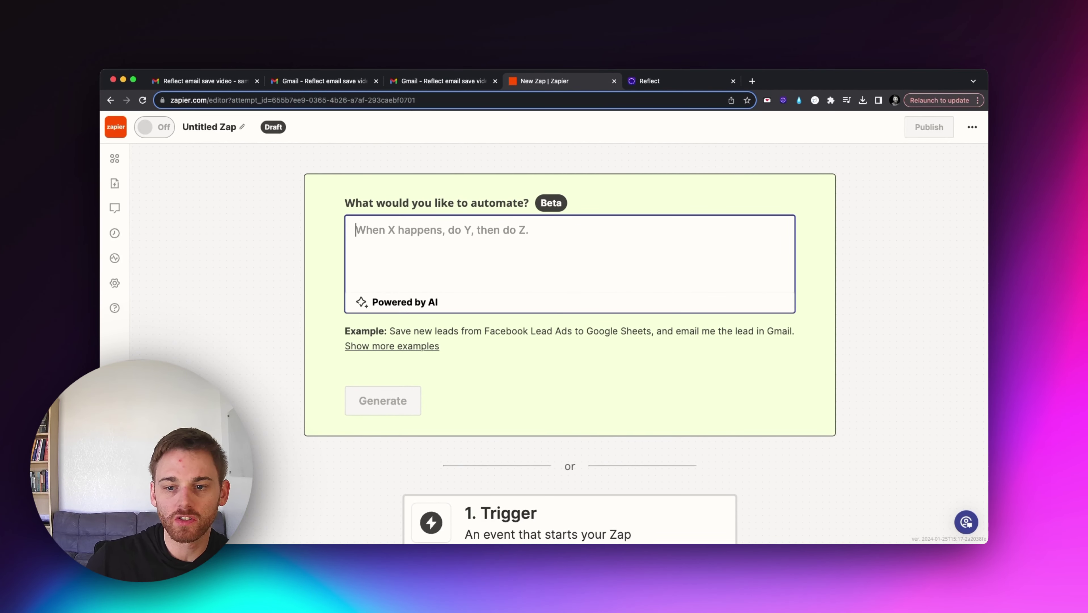
type("When I forward an email to a Zapier email address, it gets saved into Reflect")
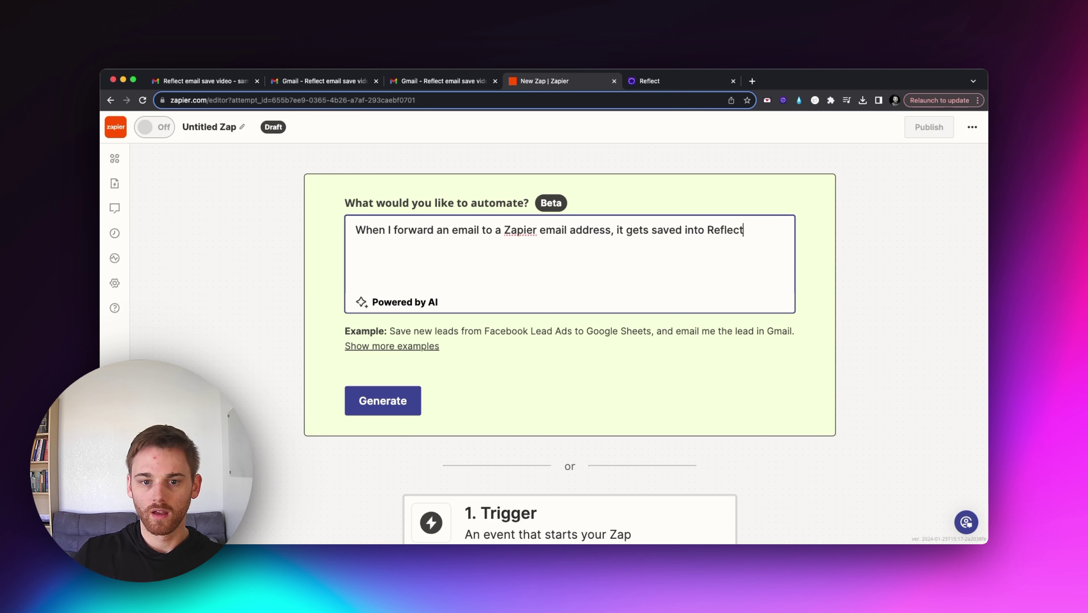
left_click(400, 389)
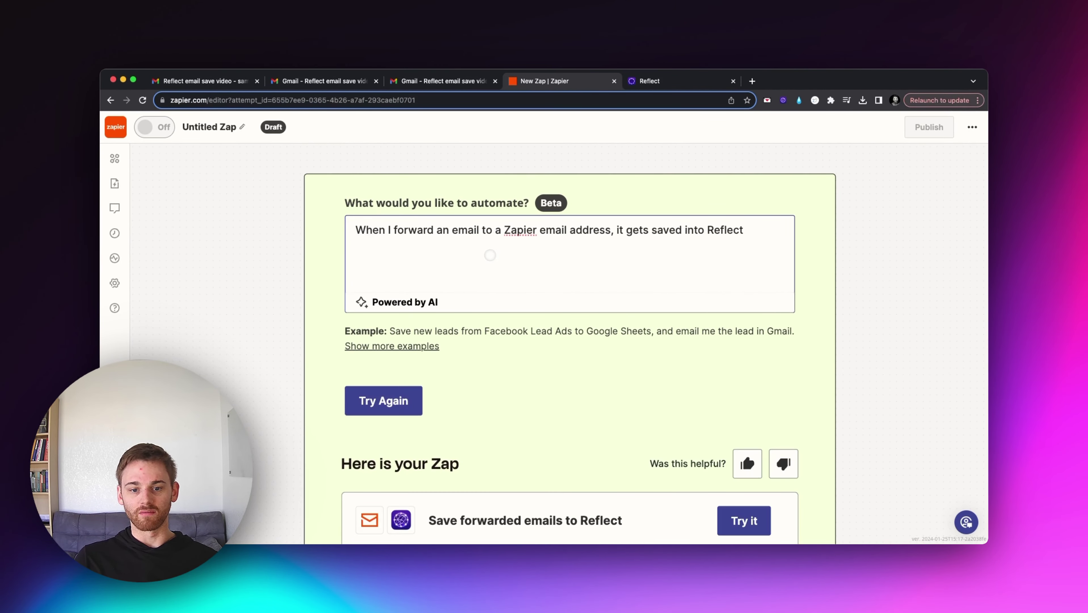
scroll(592, 280, "down", 2)
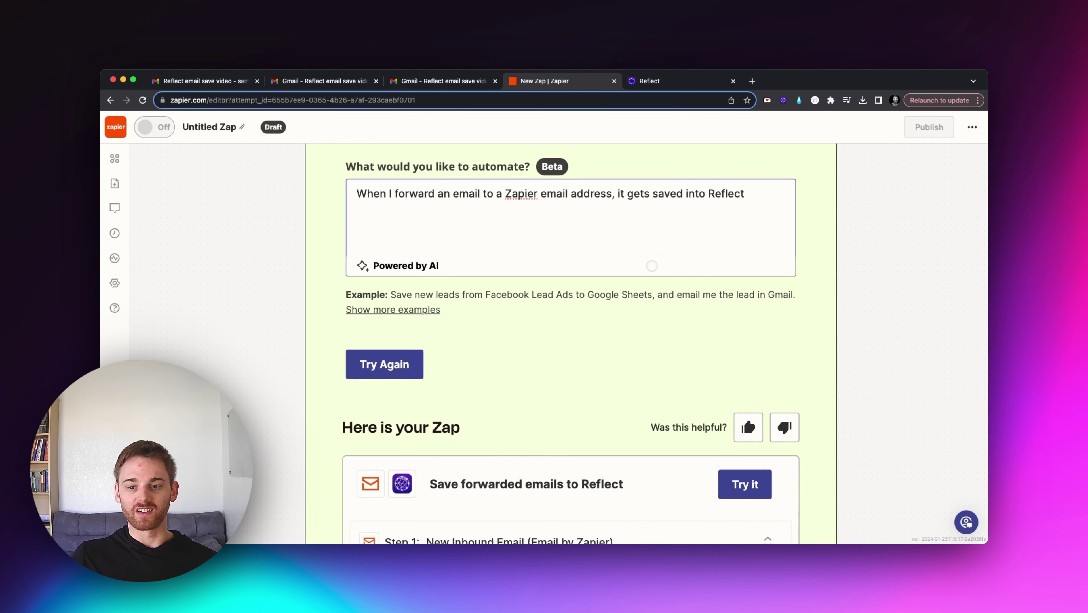
scroll(652, 266, "down", 3)
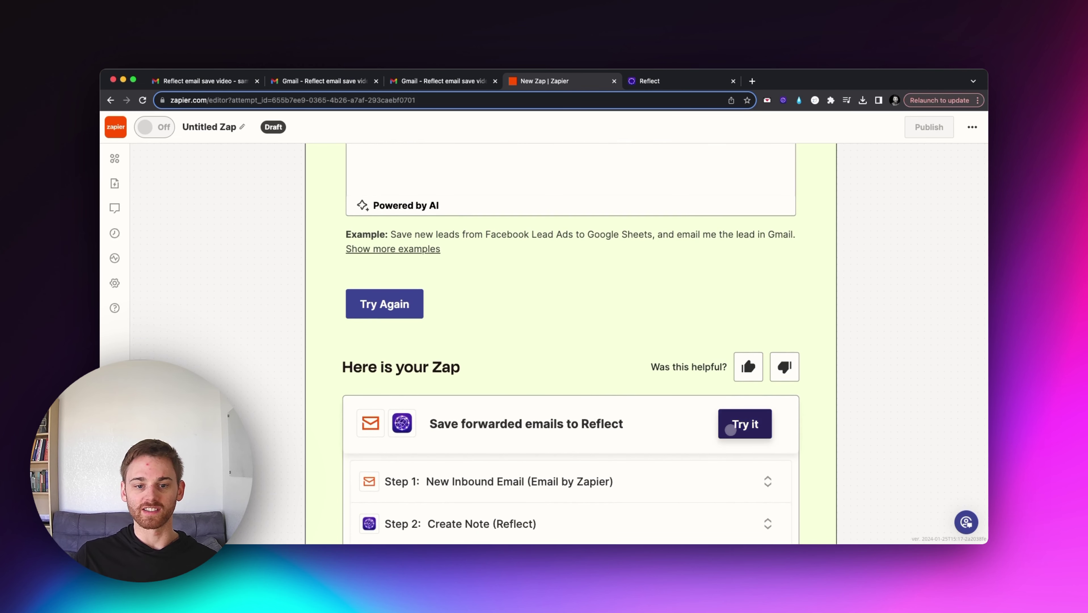
scroll(747, 445, "down", 2)
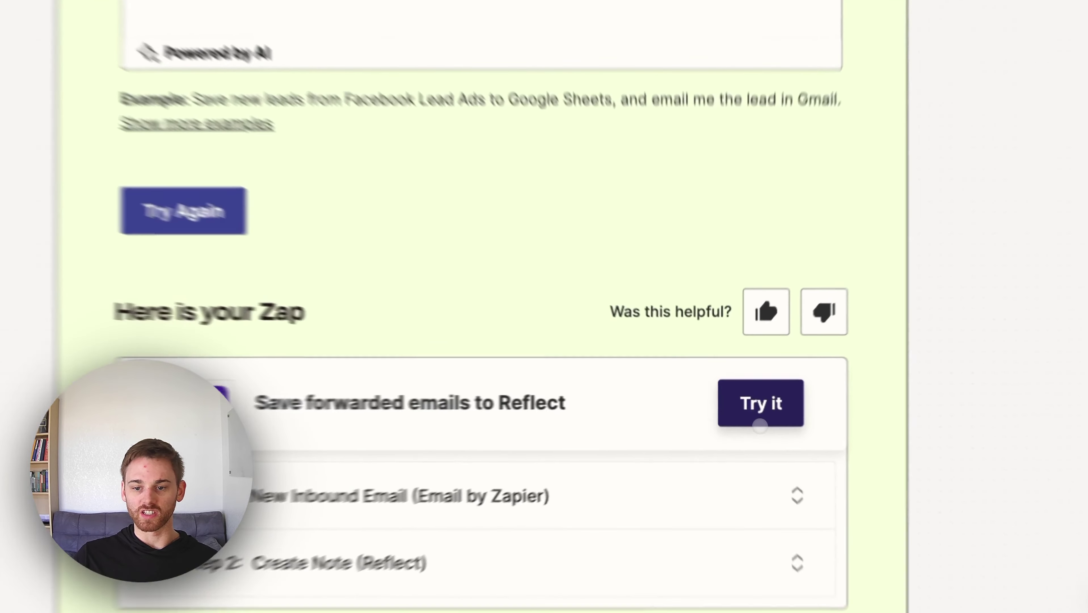
left_click(744, 410)
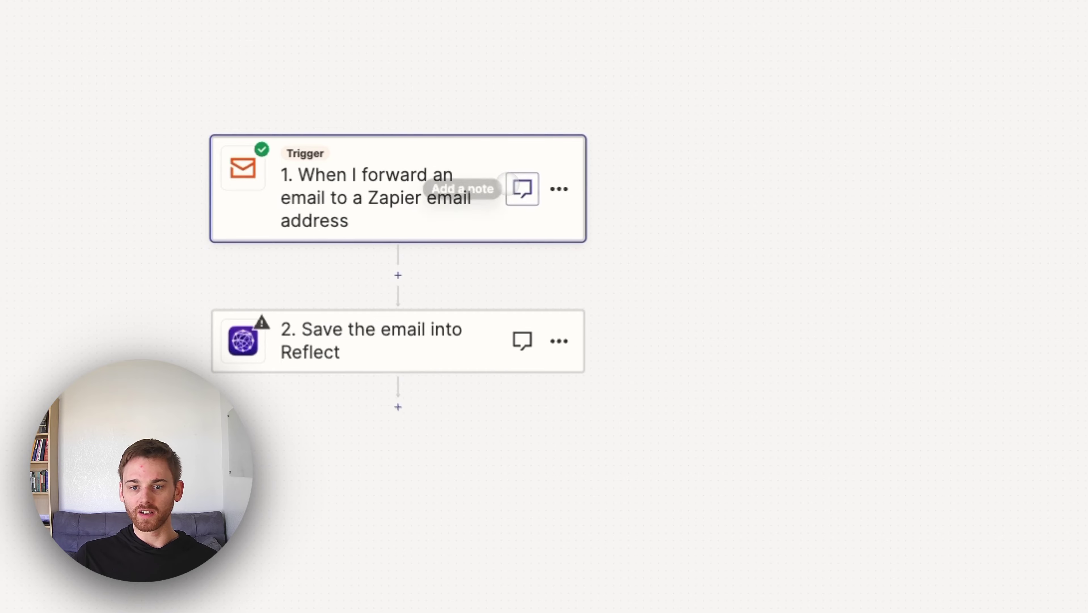
Give the trigger's forwarding email address a custom prefix.
left_click(357, 168)
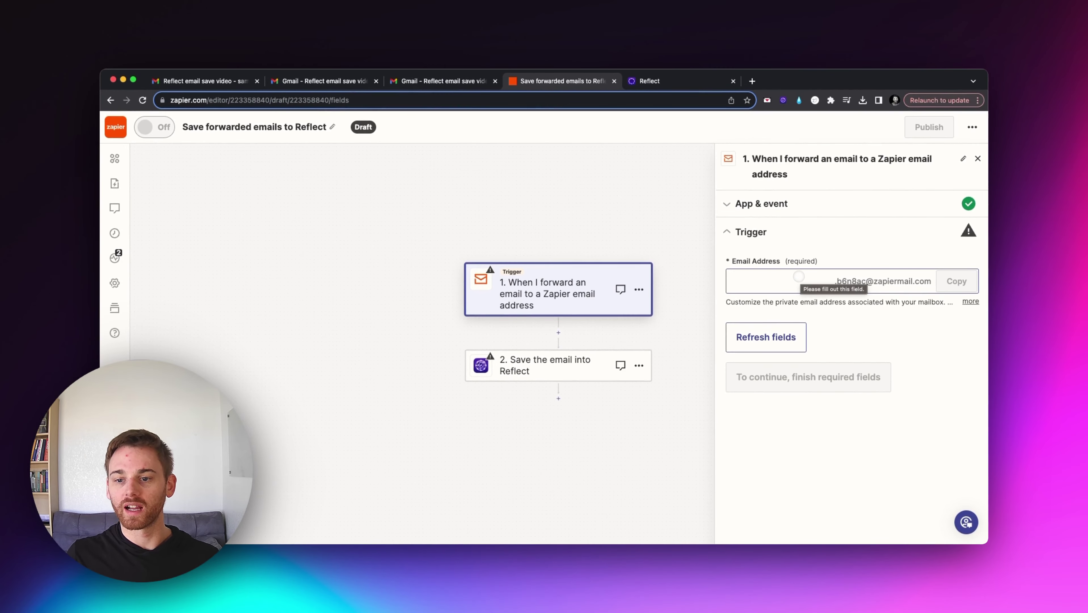
left_click(799, 277)
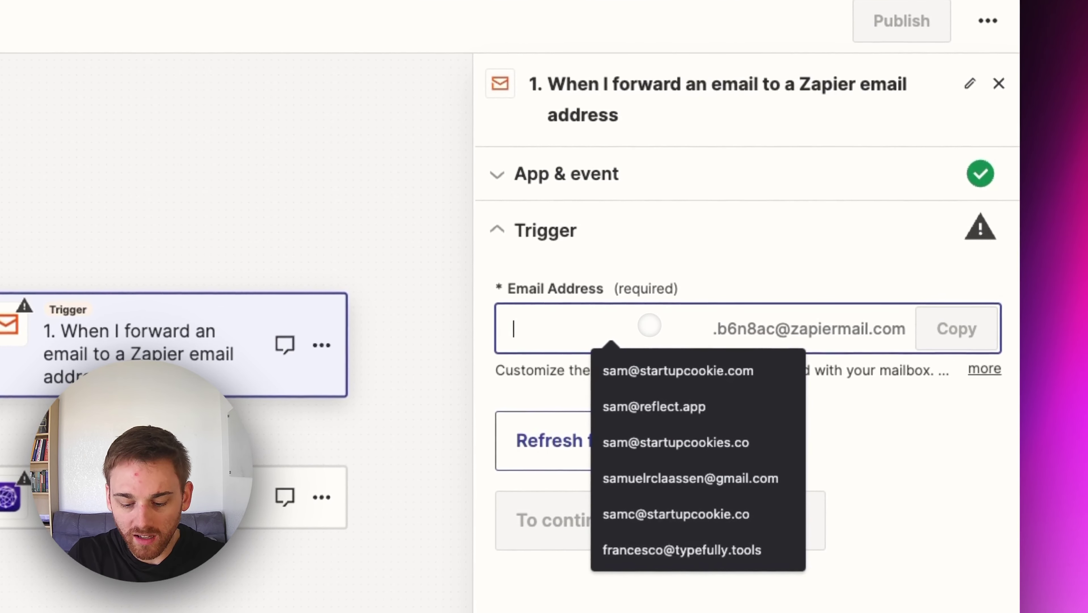
type("sam")
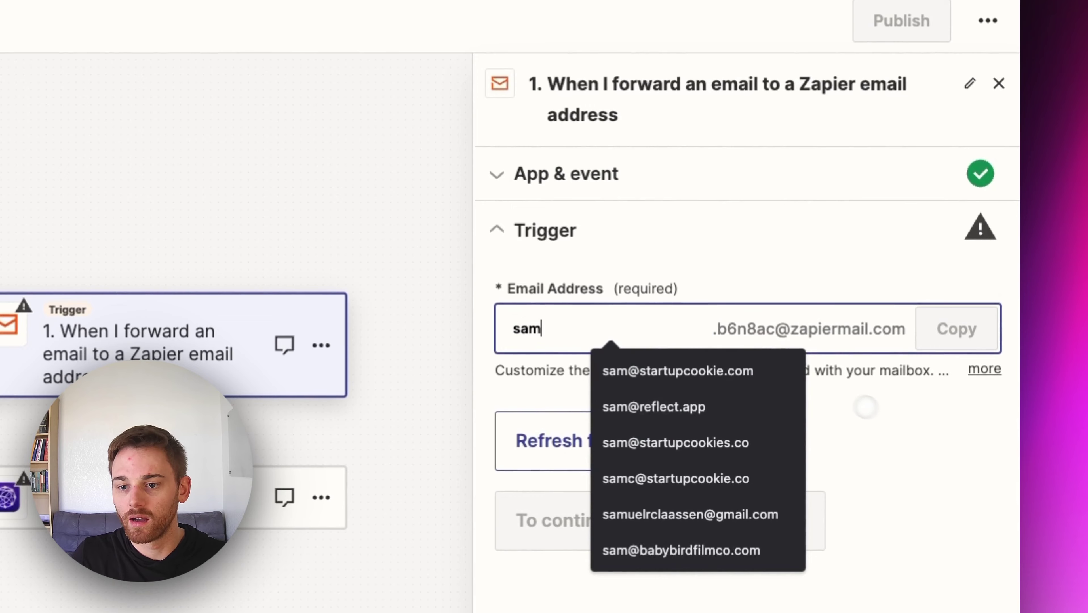
left_click(865, 406)
Copy the full forwarding address and paste it into the Reflect daily note.
left_click(971, 321)
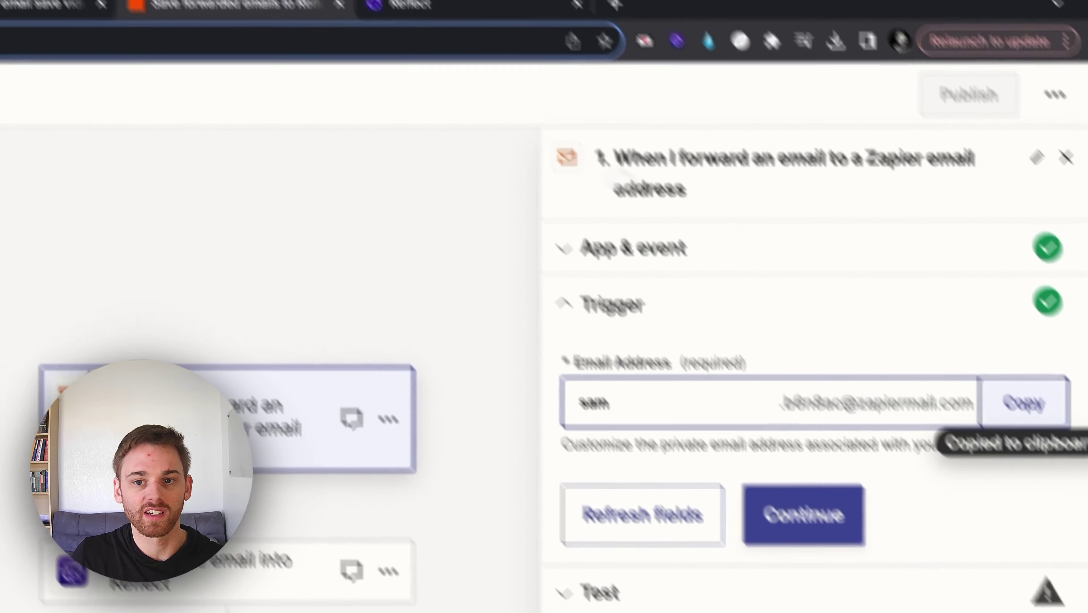
left_click(400, 7)
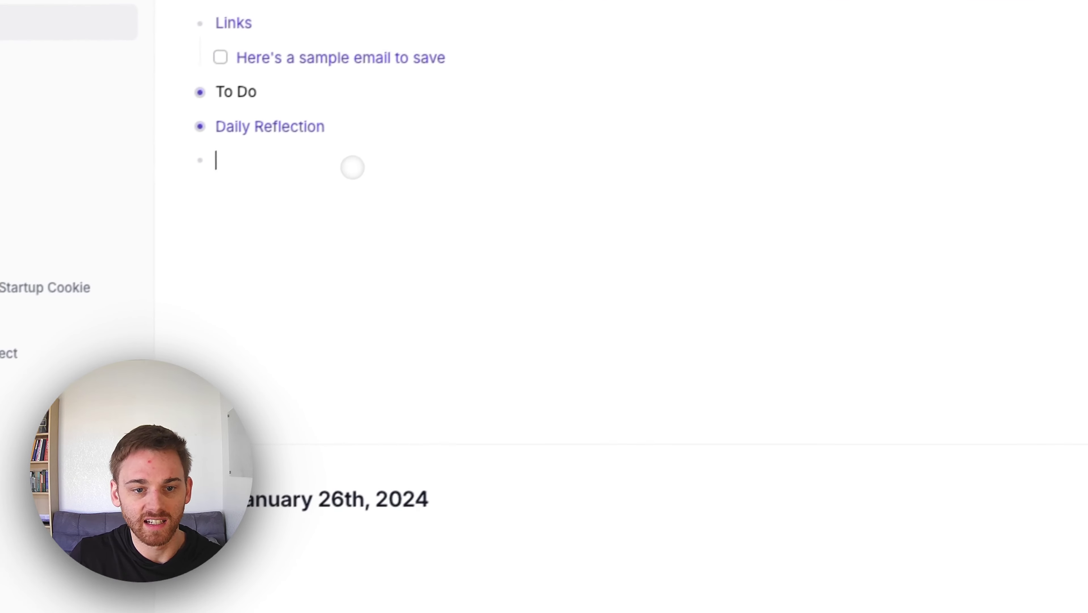
key("super+v")
Back in the Zap editor, start the trigger test listening for an inbound email.
left_click(704, 59)
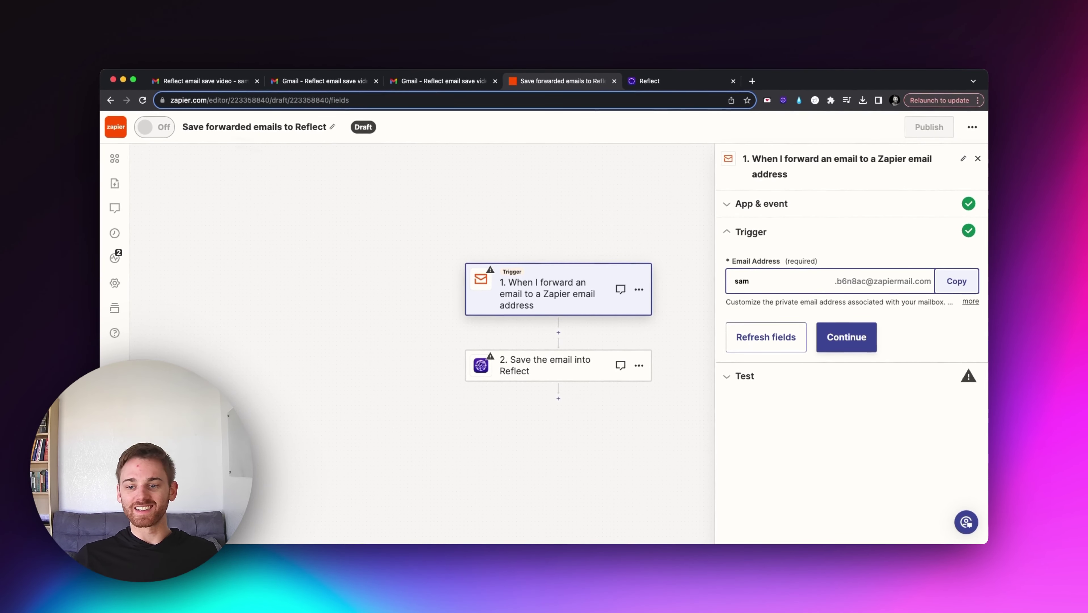
left_click(817, 331)
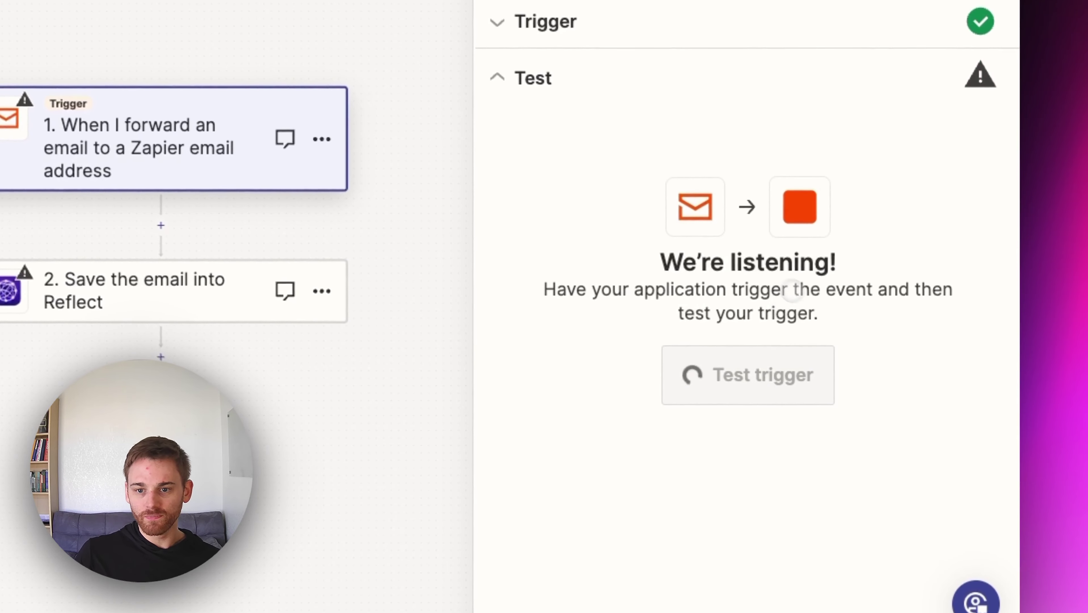
left_click(792, 373)
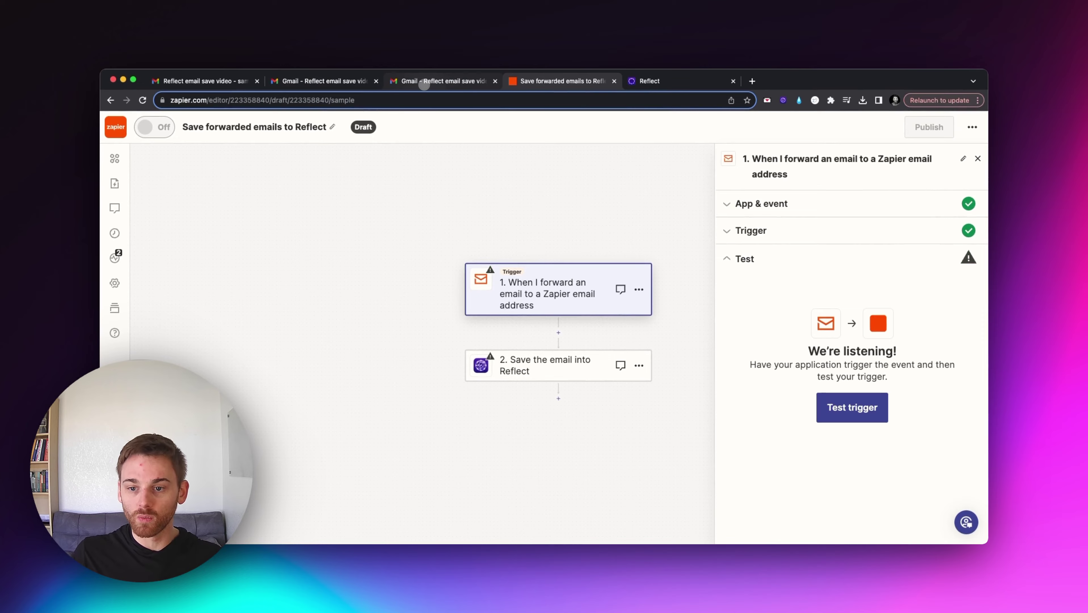
Send the forwarding address an email titled 'test email for Zapier -> Reflect' with body 'Email Contents'.
left_click(337, 84)
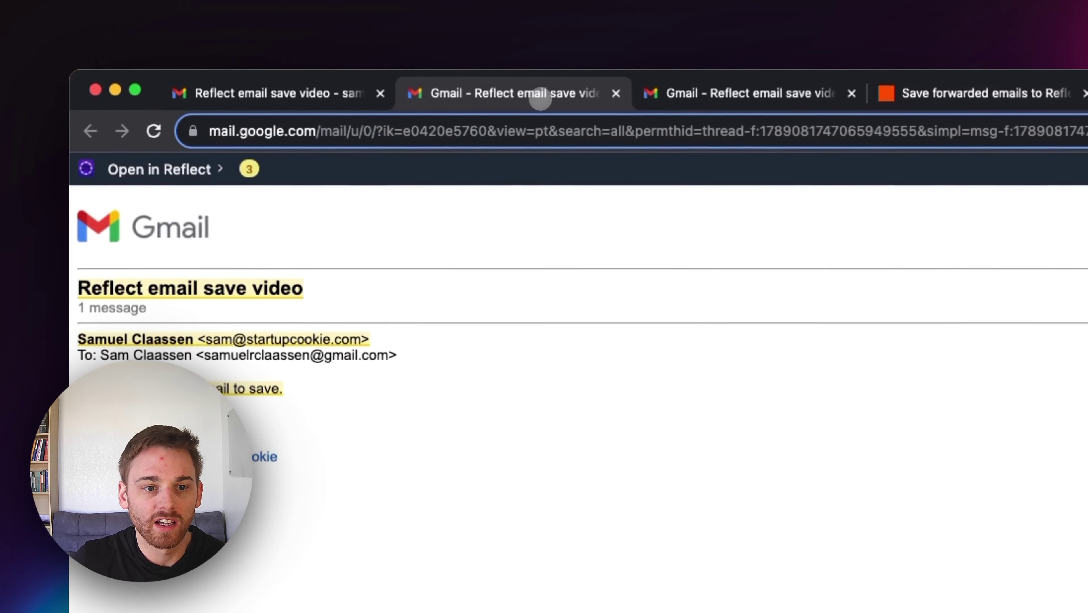
left_click(279, 94)
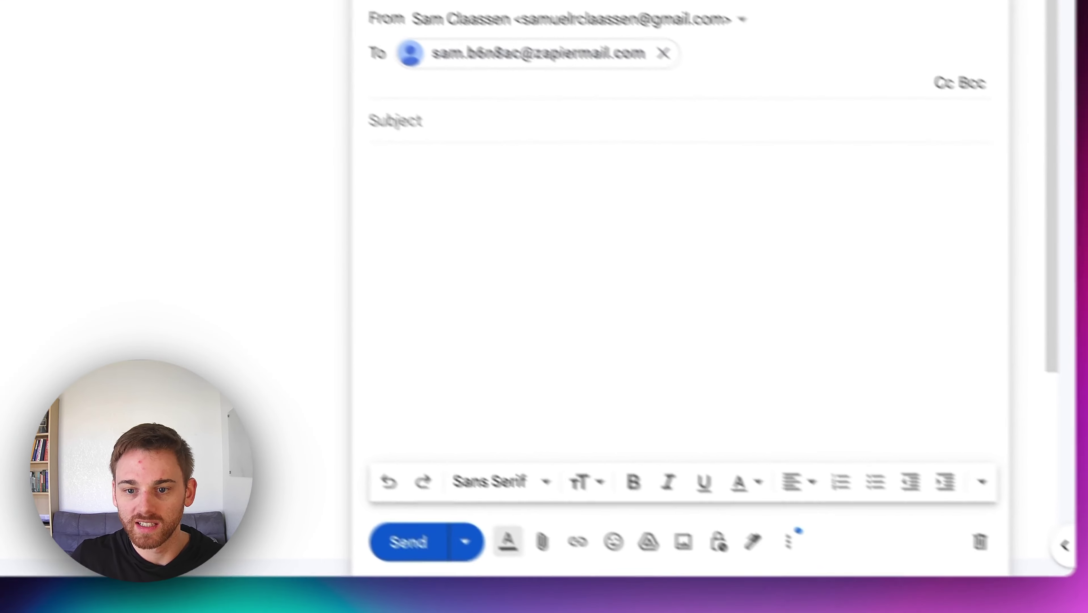
key("Tab")
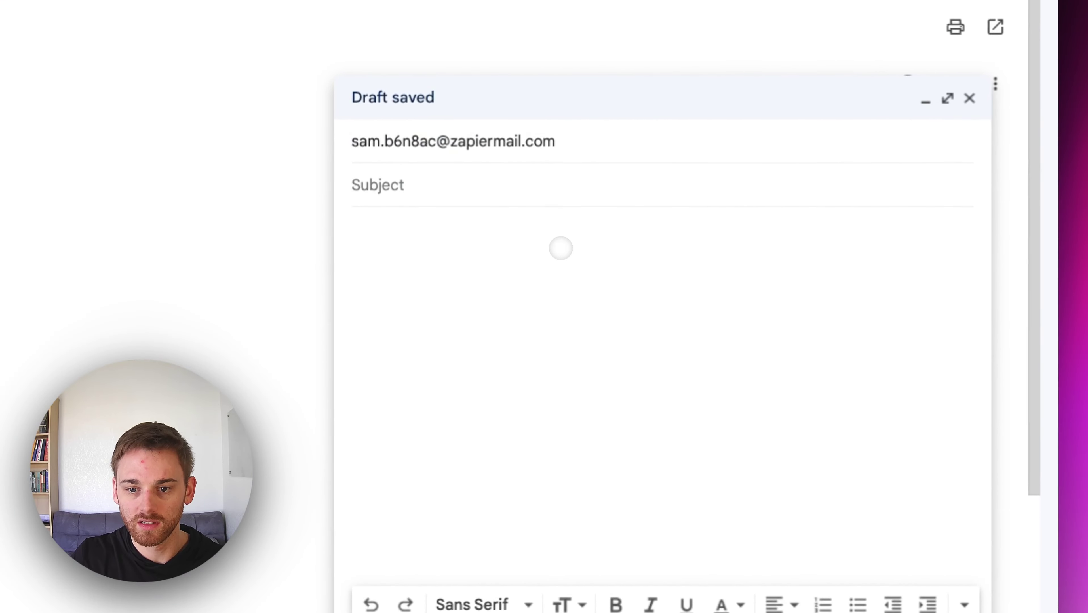
type("test email for Zapier ->")
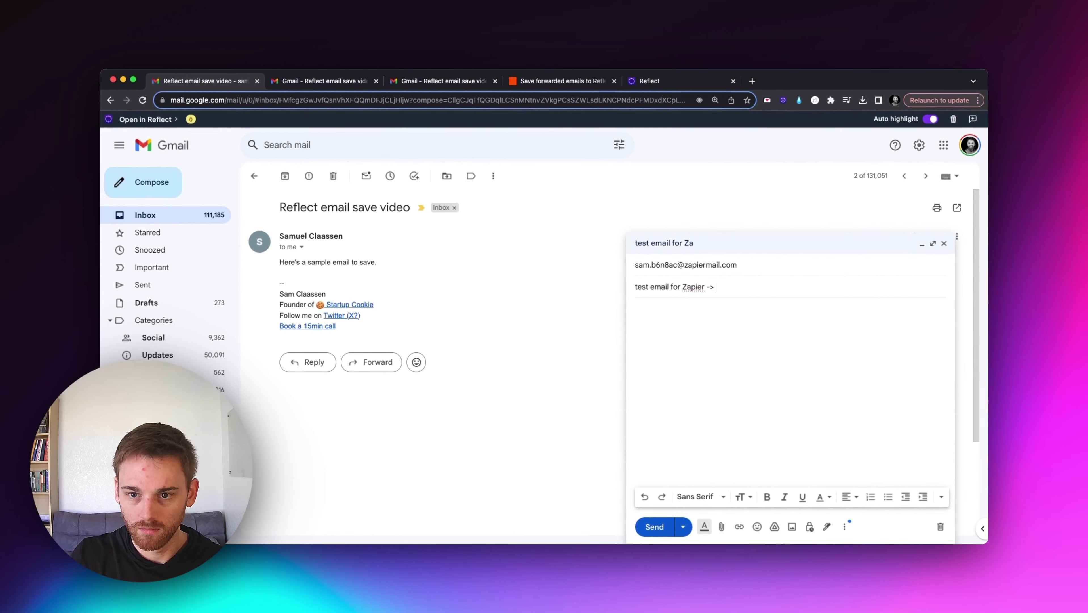
type(" Reflect")
key("Tab")
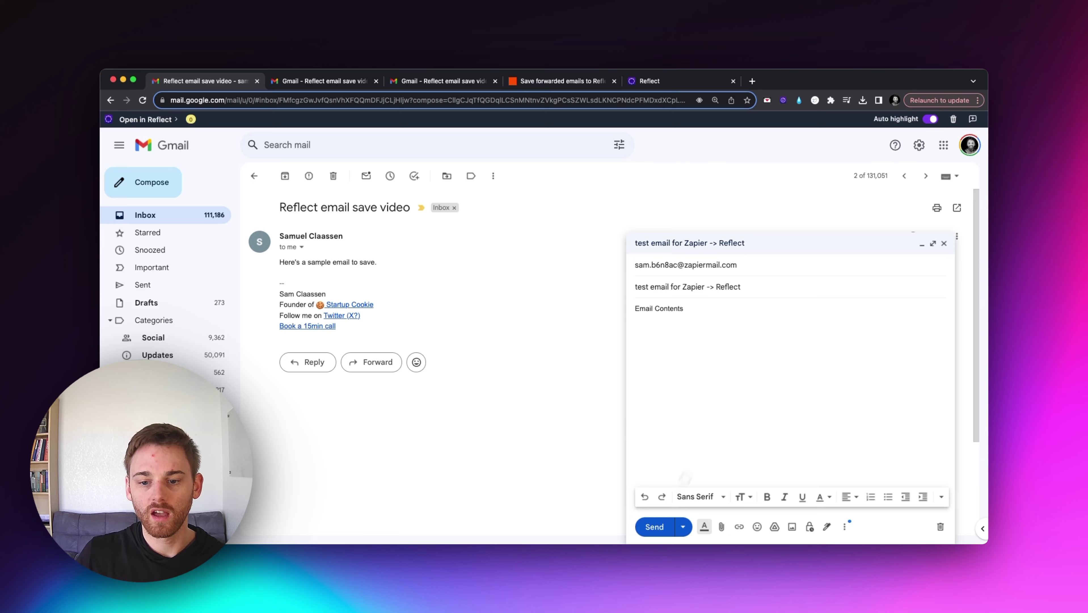
left_click(652, 525)
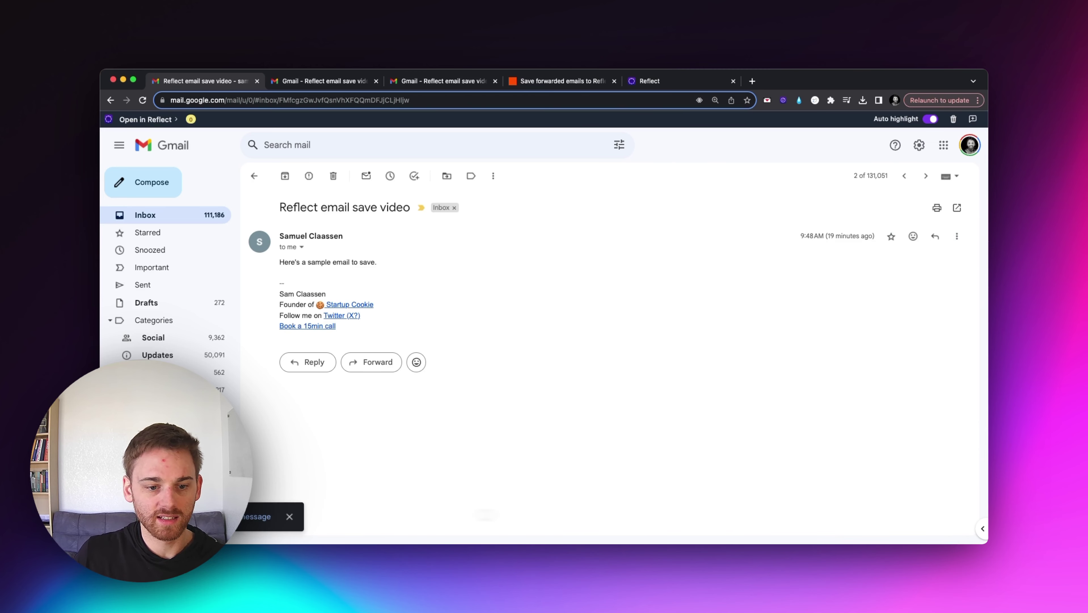
Re-test the trigger until it finds the test email, then continue with that record.
left_click(586, 80)
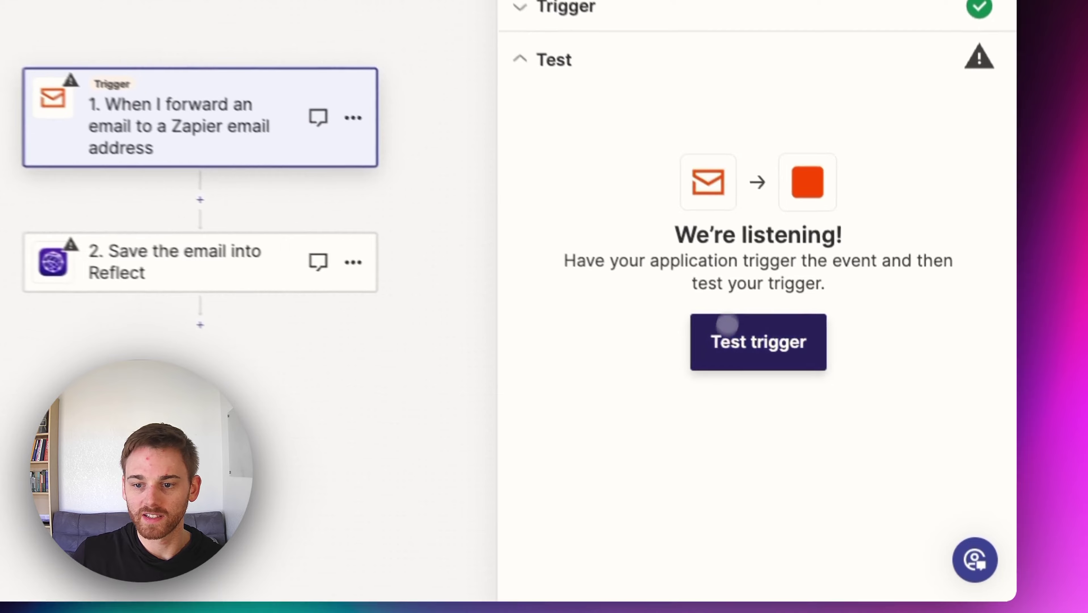
left_click(727, 348)
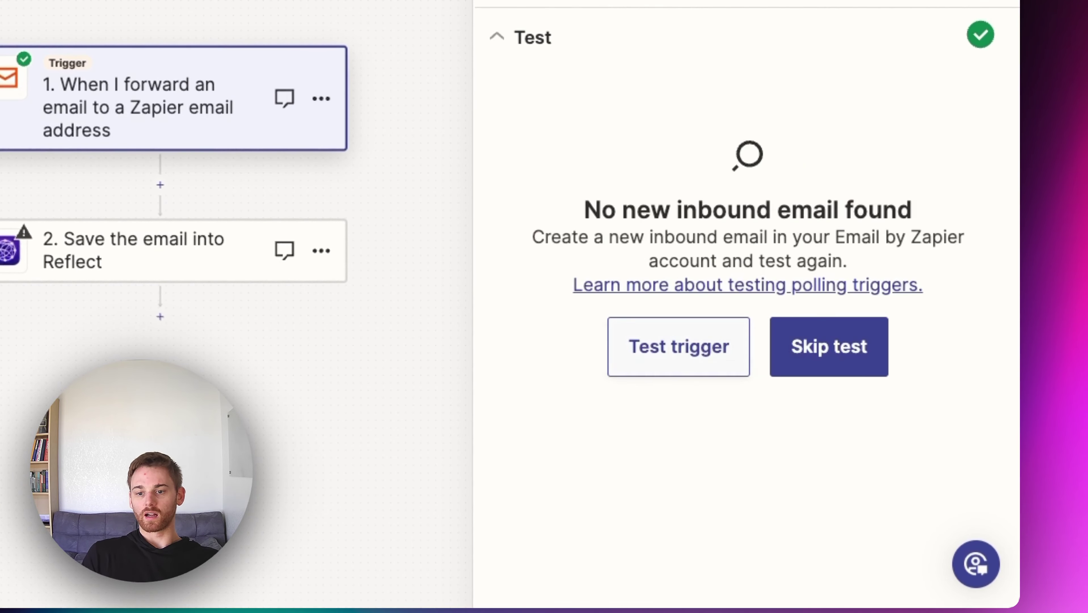
left_click(720, 346)
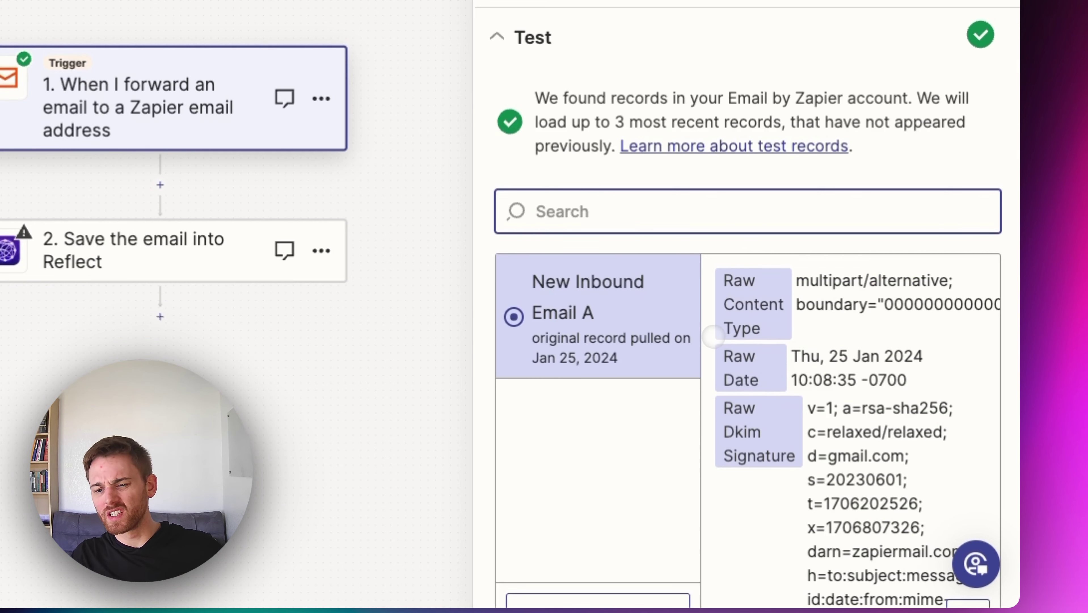
scroll(773, 357, "down", 1)
scroll(772, 357, "down", 5)
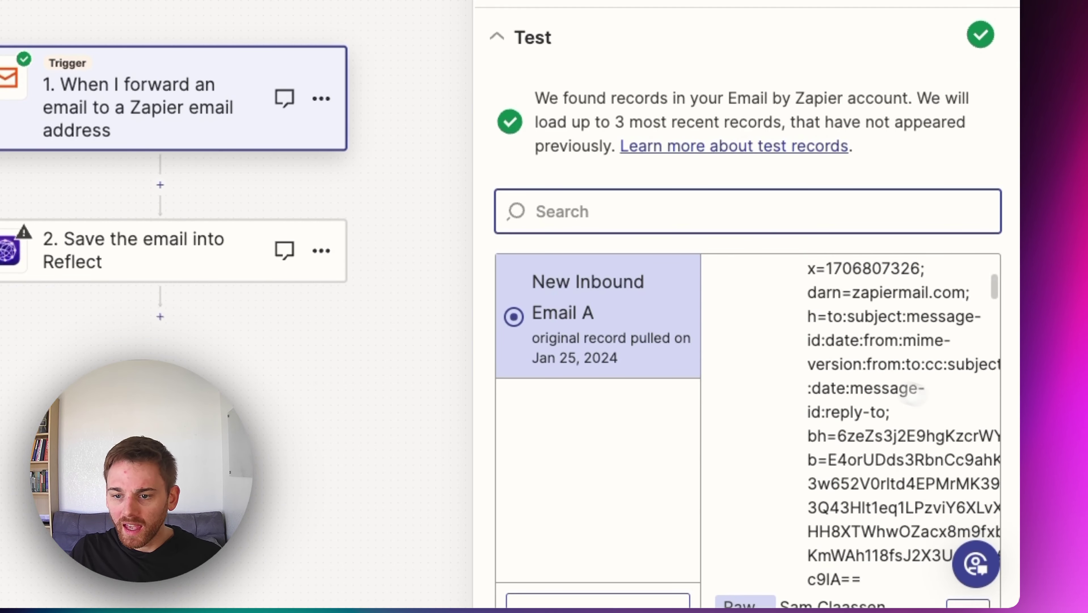
scroll(972, 413, "down", 6)
scroll(972, 413, "down", 5)
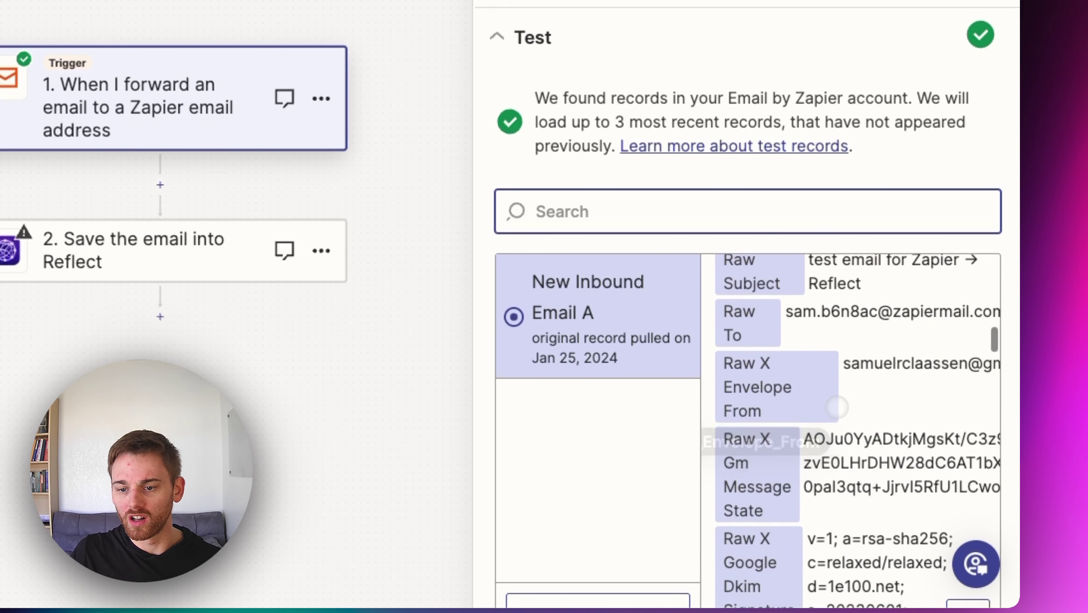
scroll(832, 408, "down", 5)
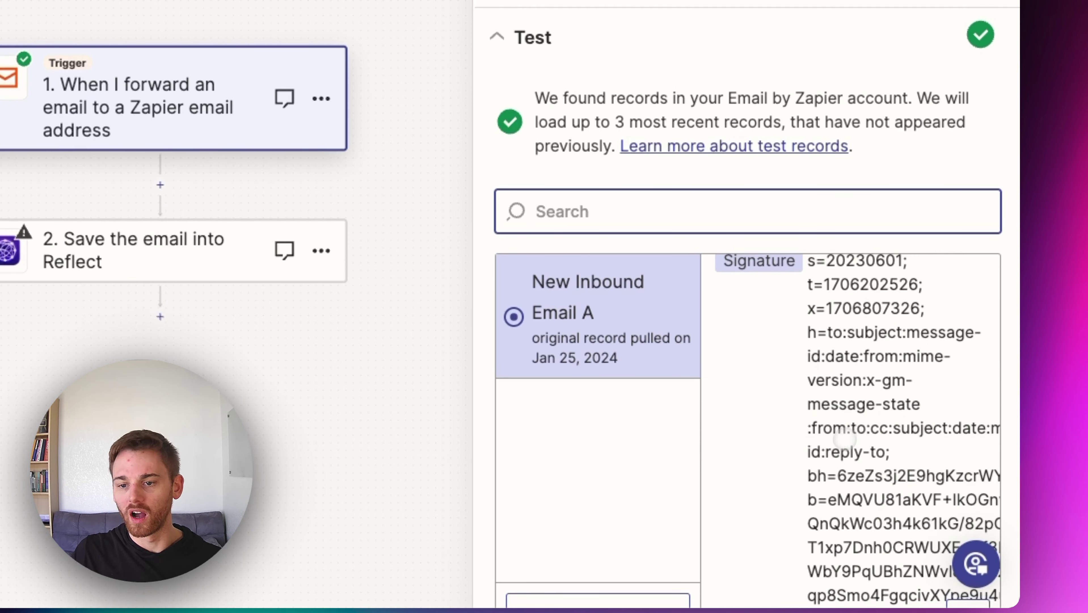
scroll(798, 215, "down", 3)
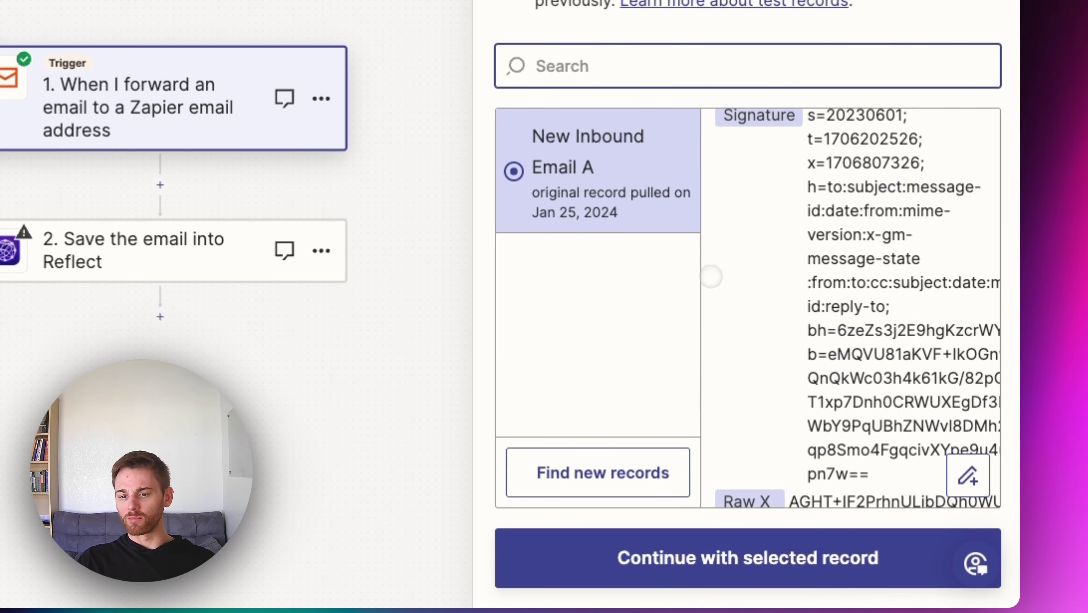
left_click(688, 557)
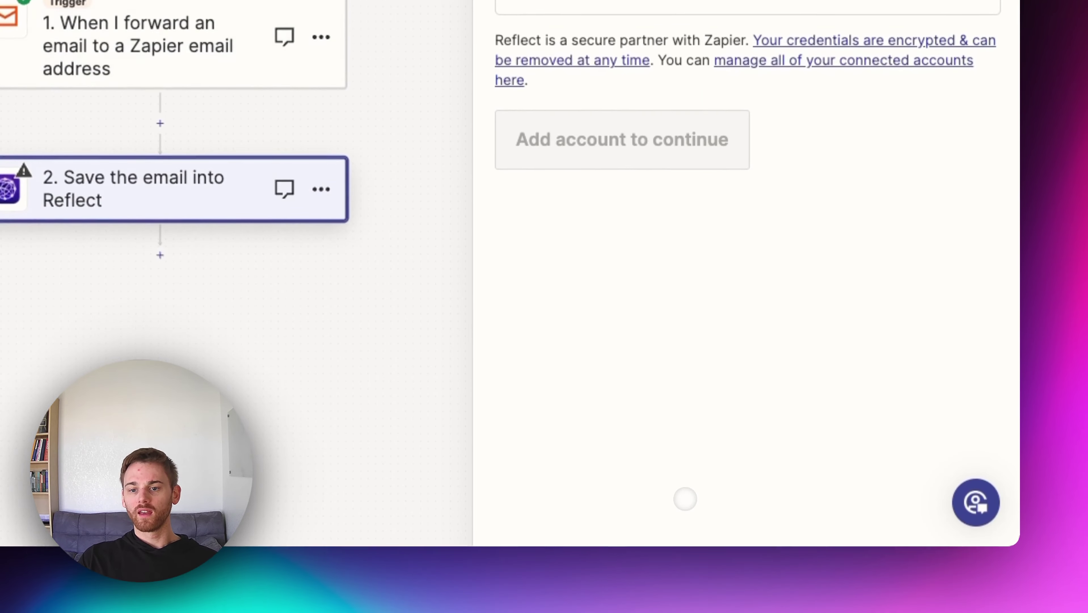
Connect the main Reflect account and fill in the Note Subject field.
left_click(918, 128)
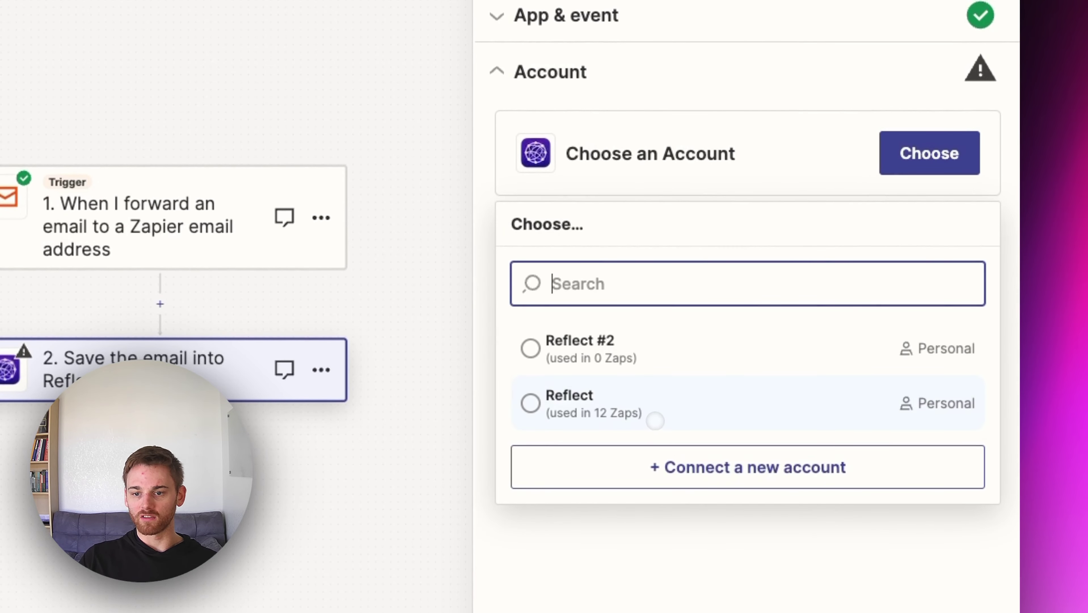
left_click(656, 417)
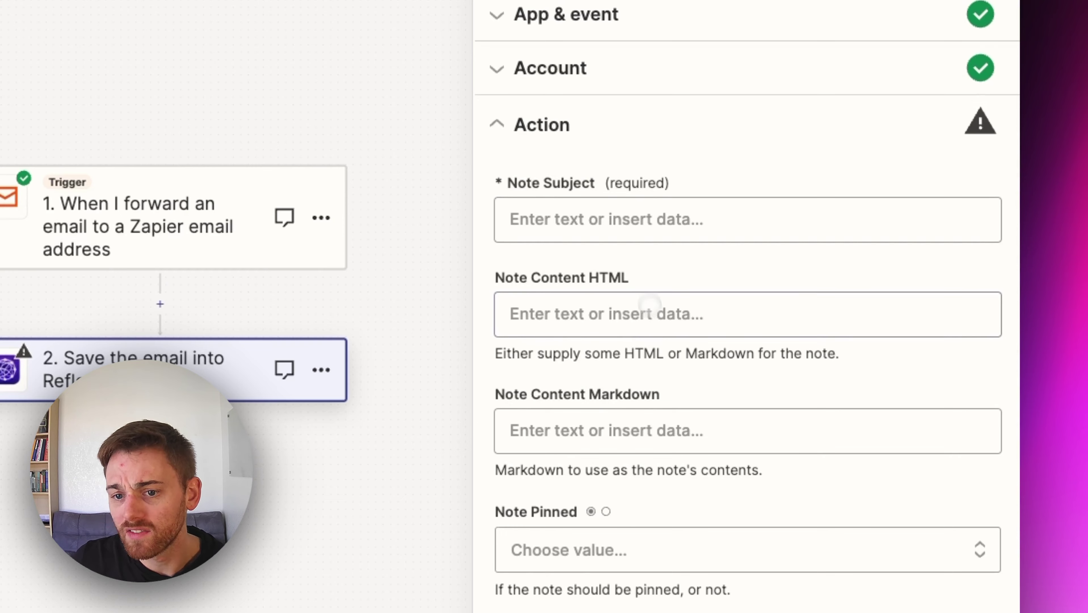
left_click(625, 211)
left_click(624, 210)
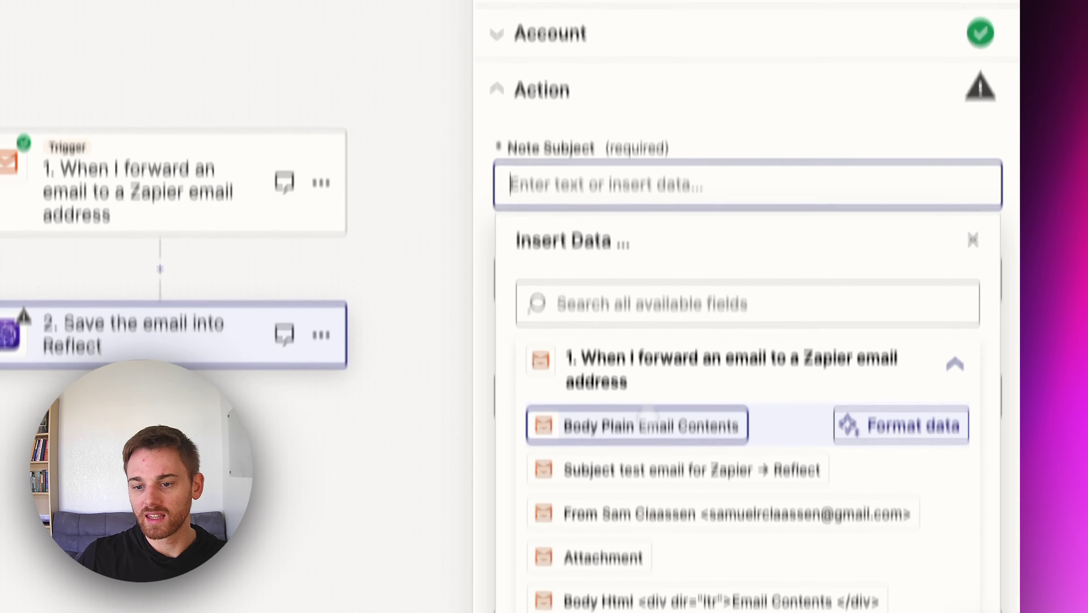
left_click(664, 388)
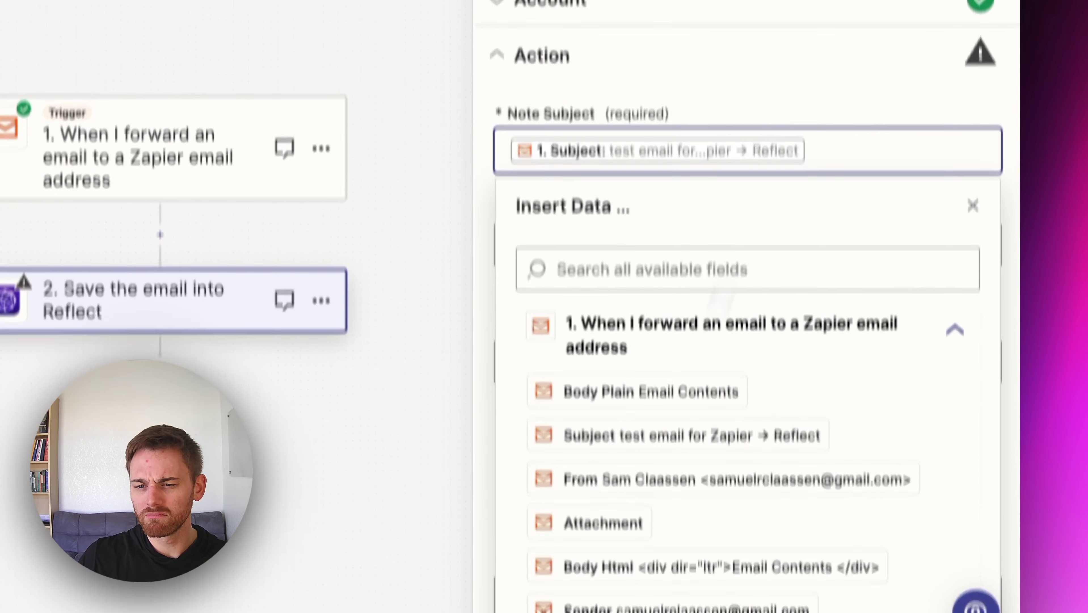
left_click(777, 243)
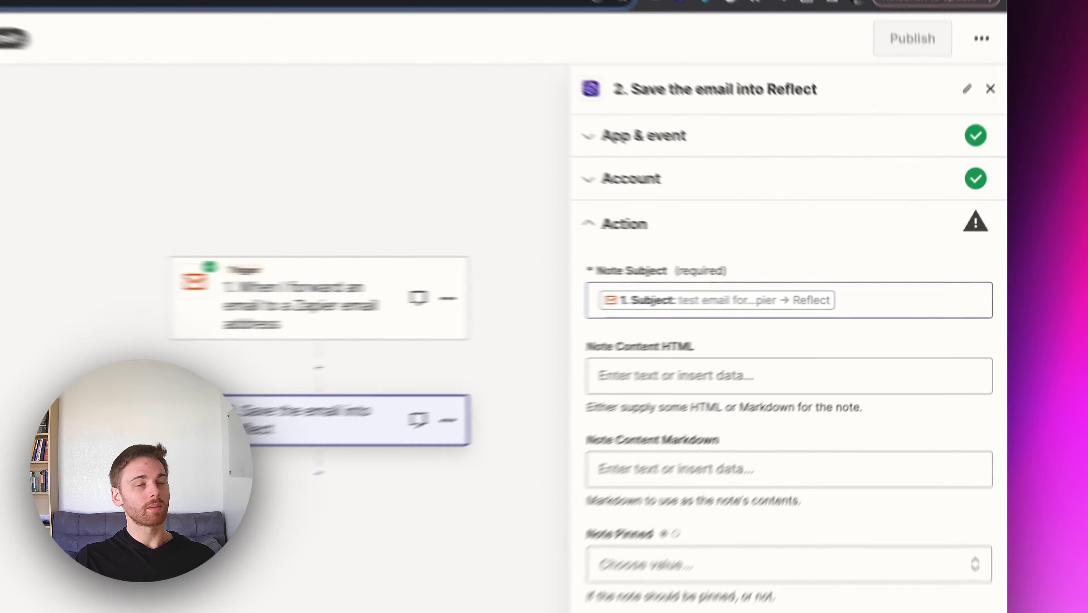
left_click(922, 291)
key("BackSpace")
type("Em")
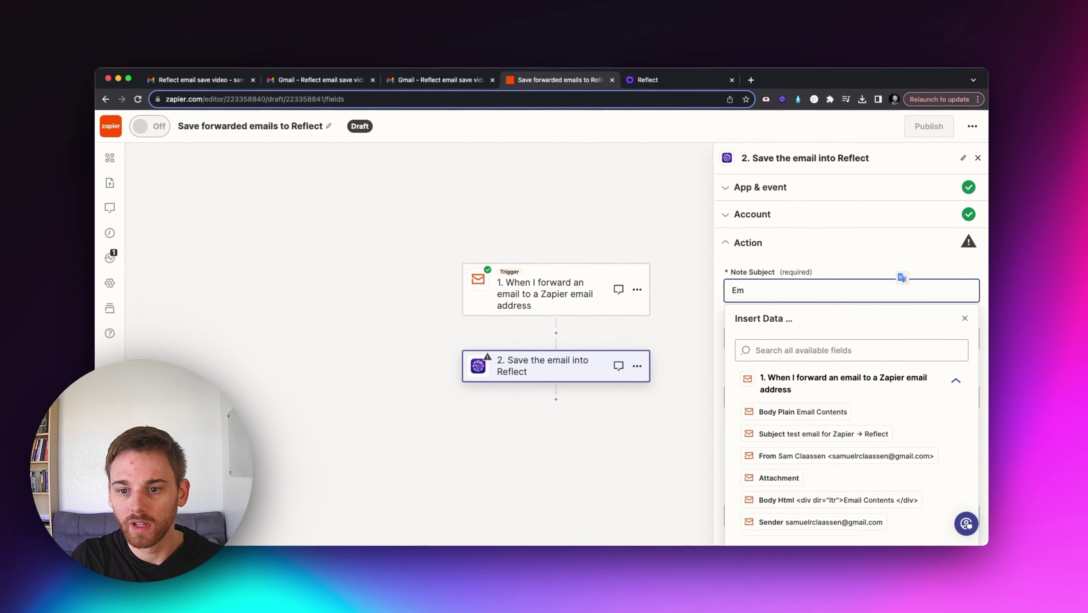
key("BackSpace")
key("BackSpace")
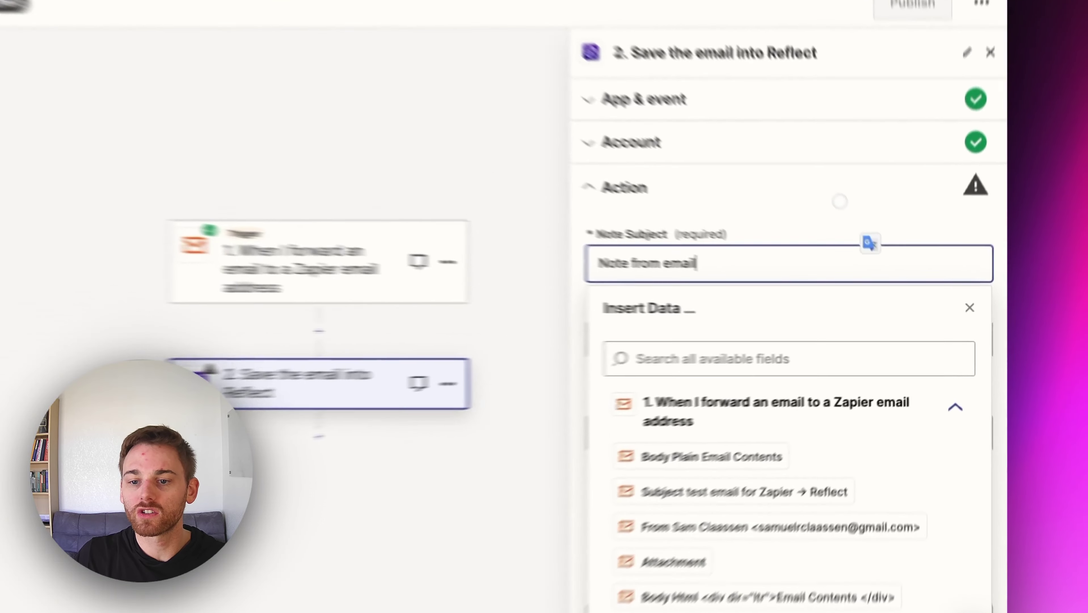
Fill Note Content HTML with the email's Subject, Body Plain and From fields.
left_click(881, 250)
left_click(814, 341)
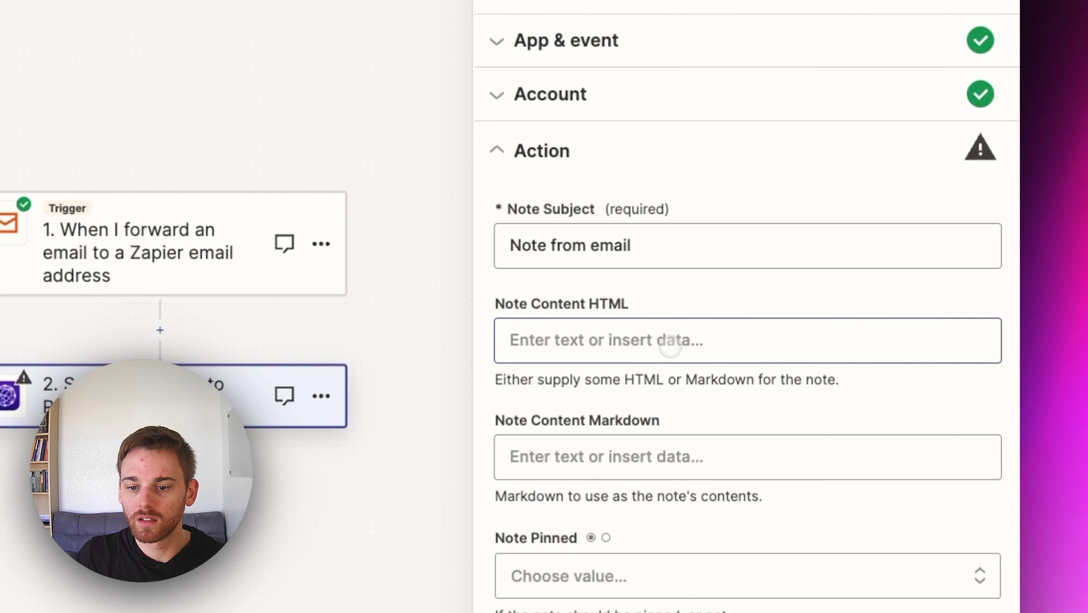
left_click(672, 341)
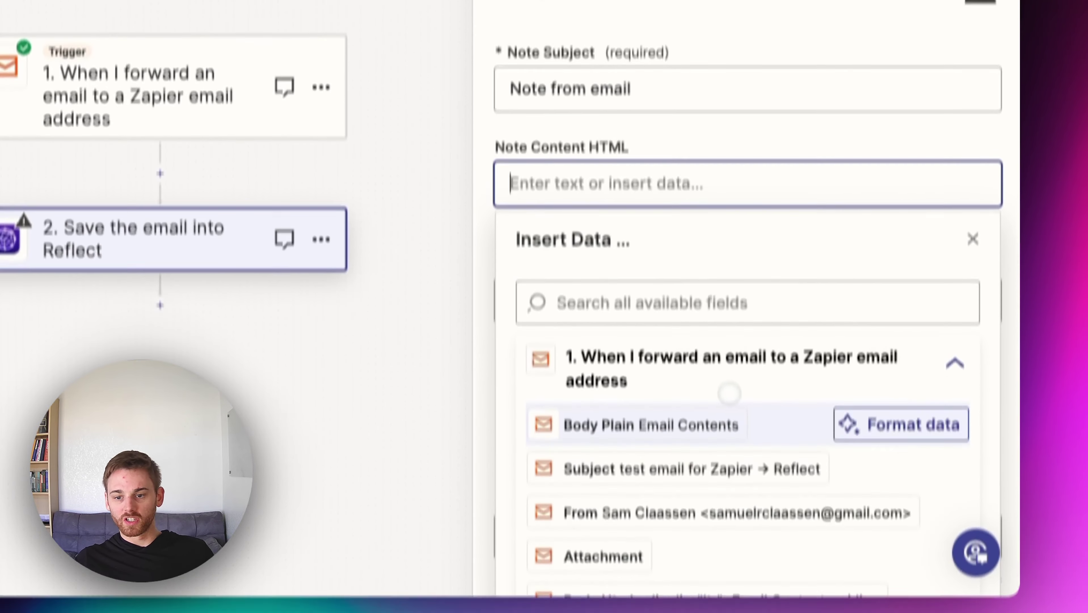
left_click(738, 423)
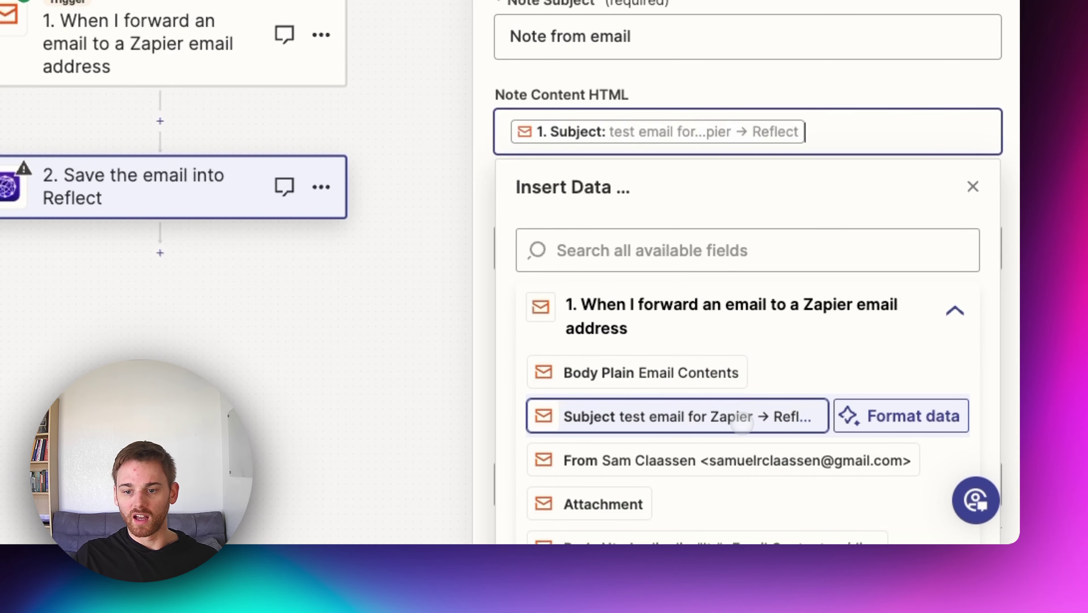
left_click(699, 381)
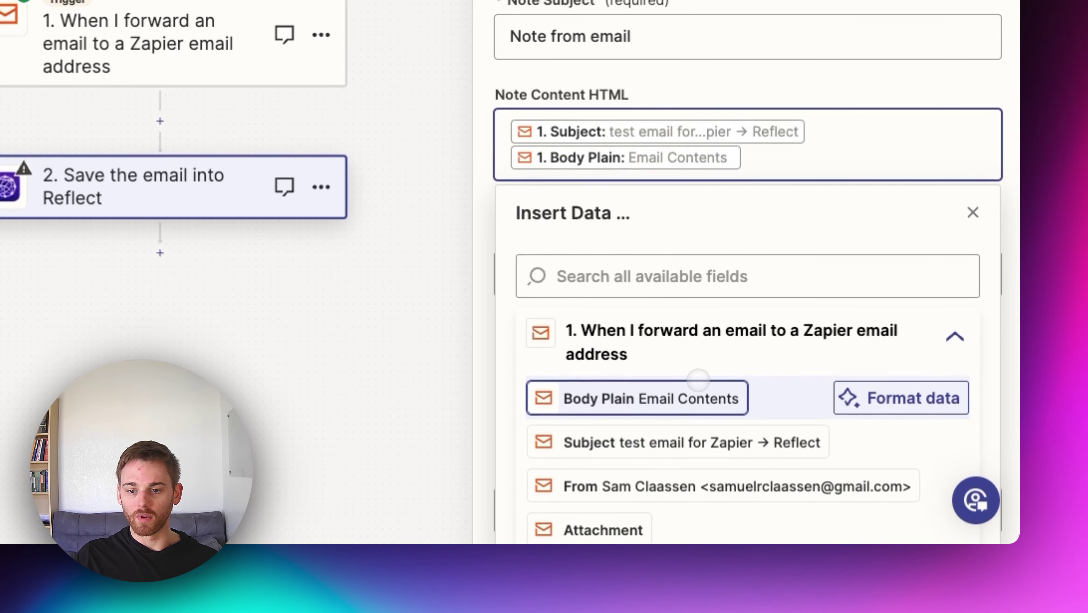
left_click(708, 486)
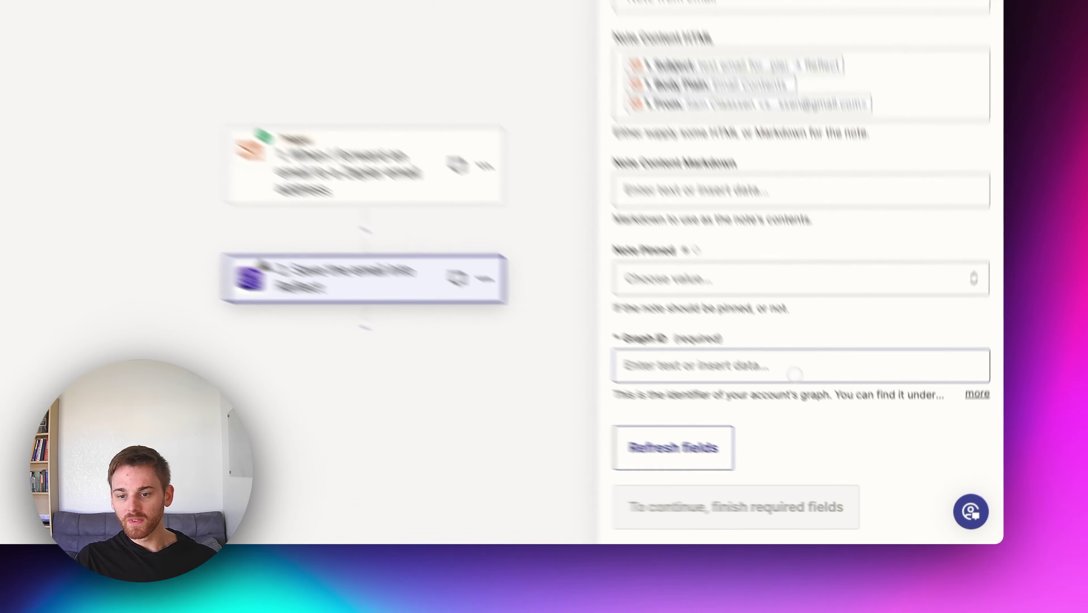
Enter the Reflect graph ID and refresh the action fields.
left_click(847, 428)
type("samclaassen")
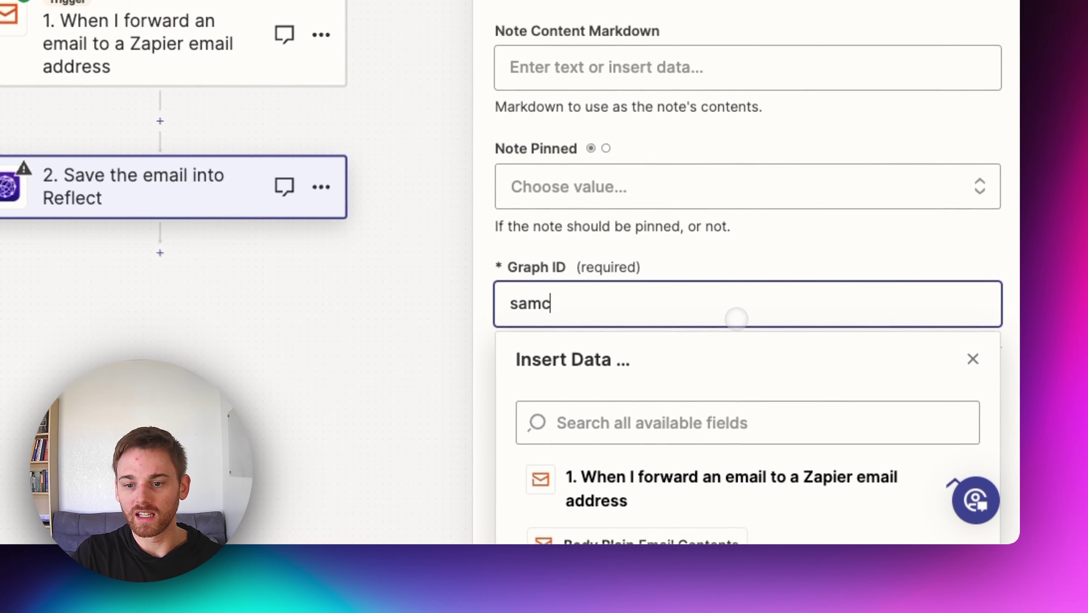
left_click(855, 240)
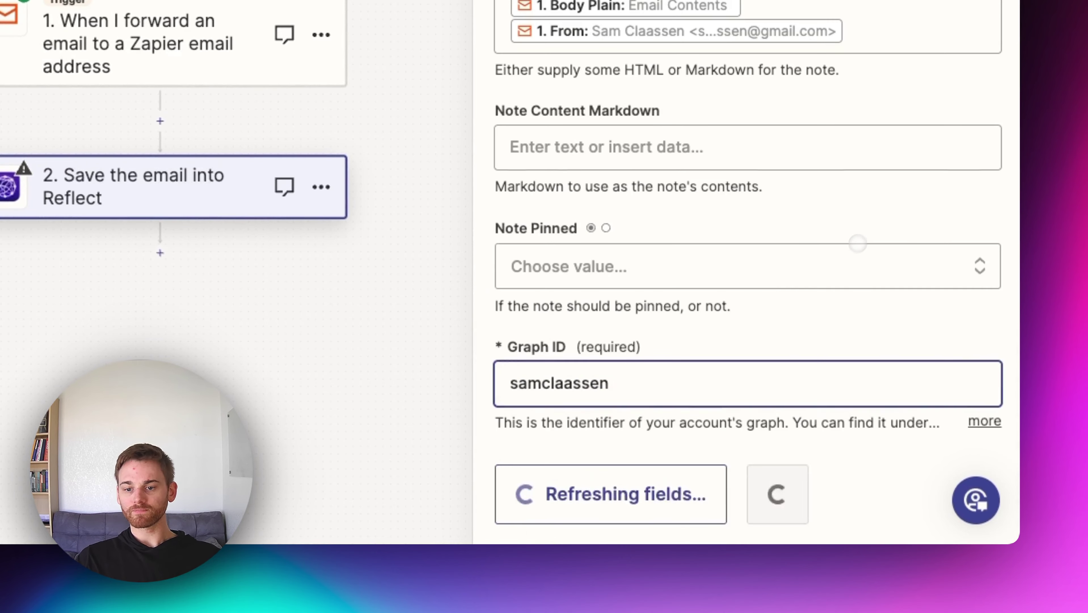
Test the Reflect step, then view the resulting 'Note from email' note in Reflect.
left_click(736, 440)
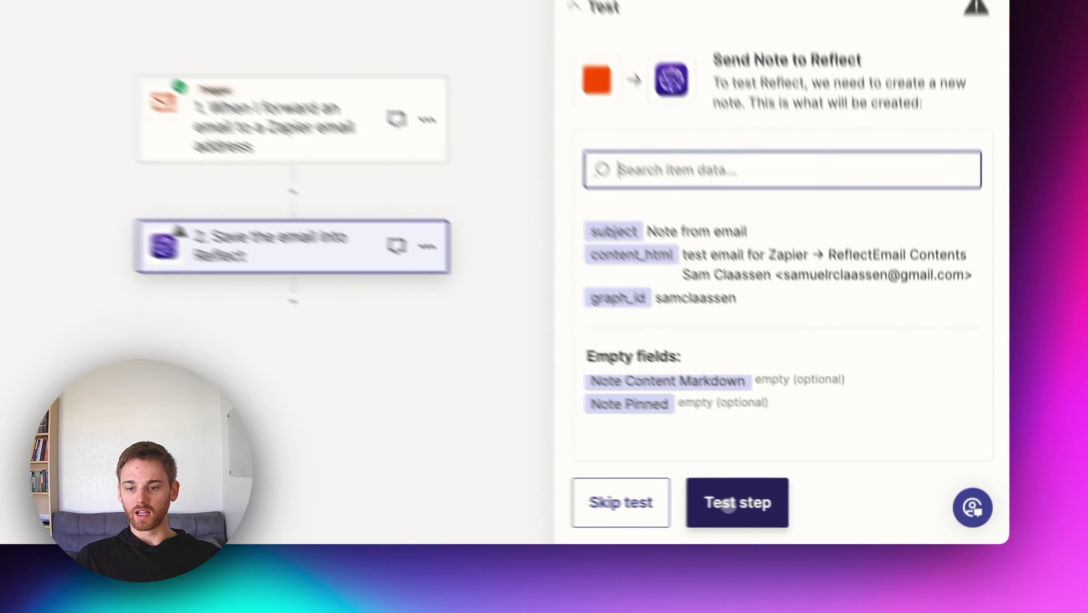
left_click(824, 518)
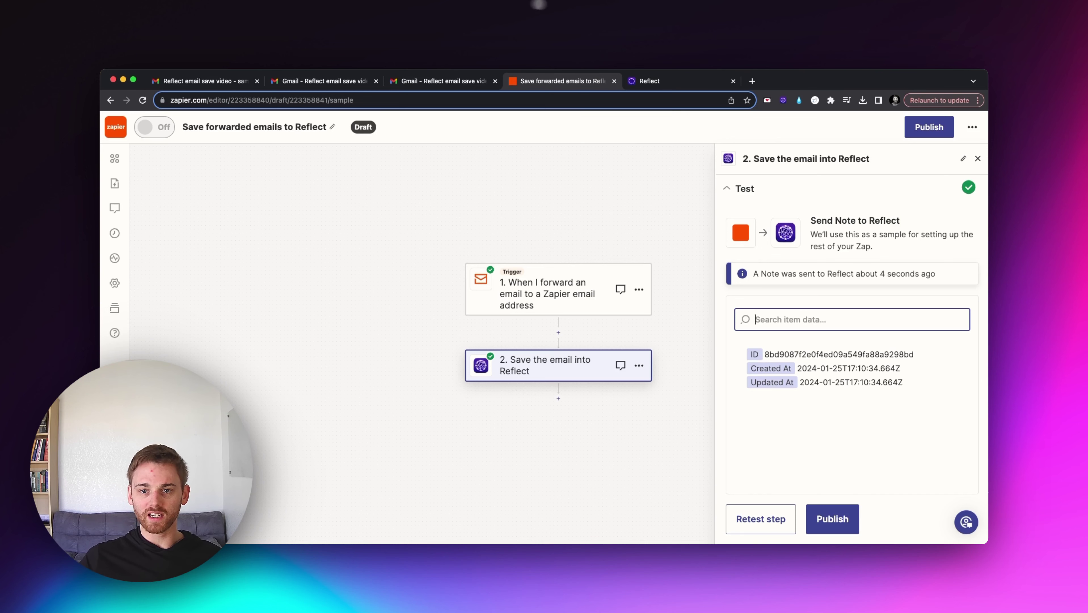
left_click(658, 81)
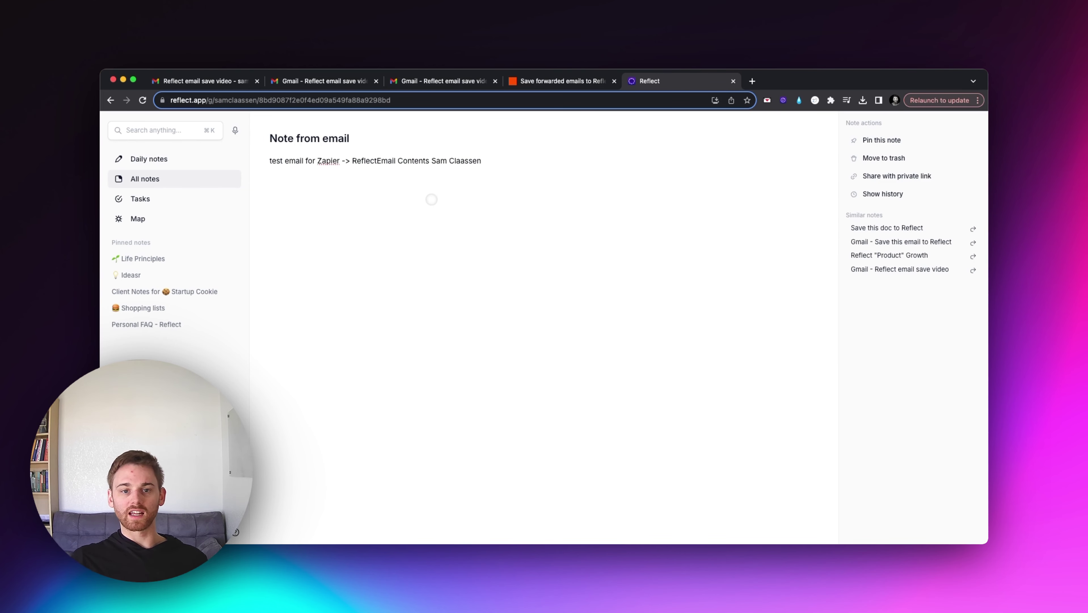
Inspect the 'Note from email' title and body, then go back to the Zapier editor.
triple_click(306, 138)
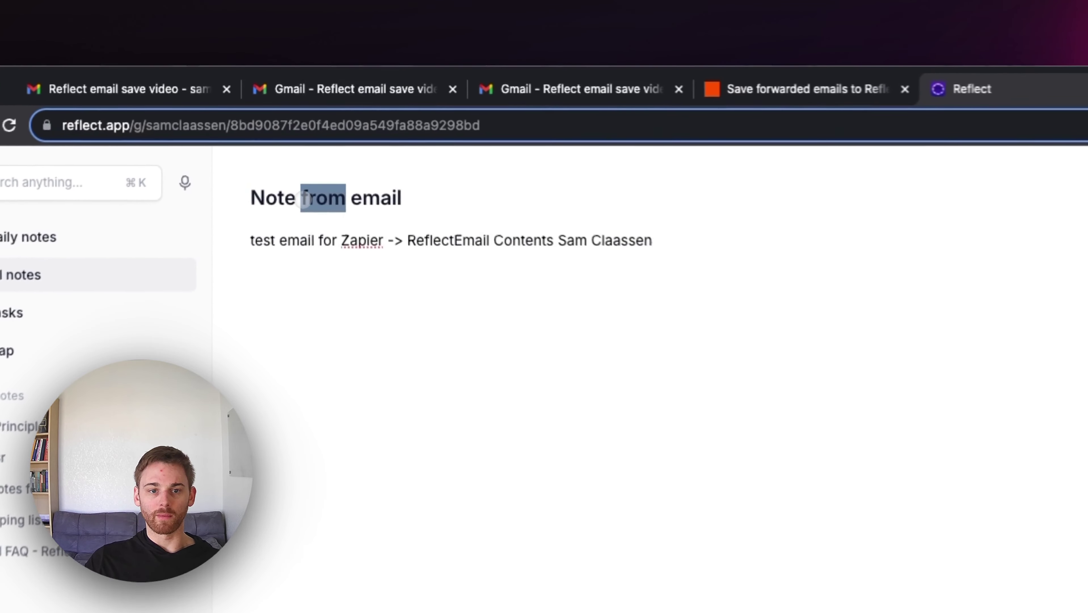
triple_click(307, 158)
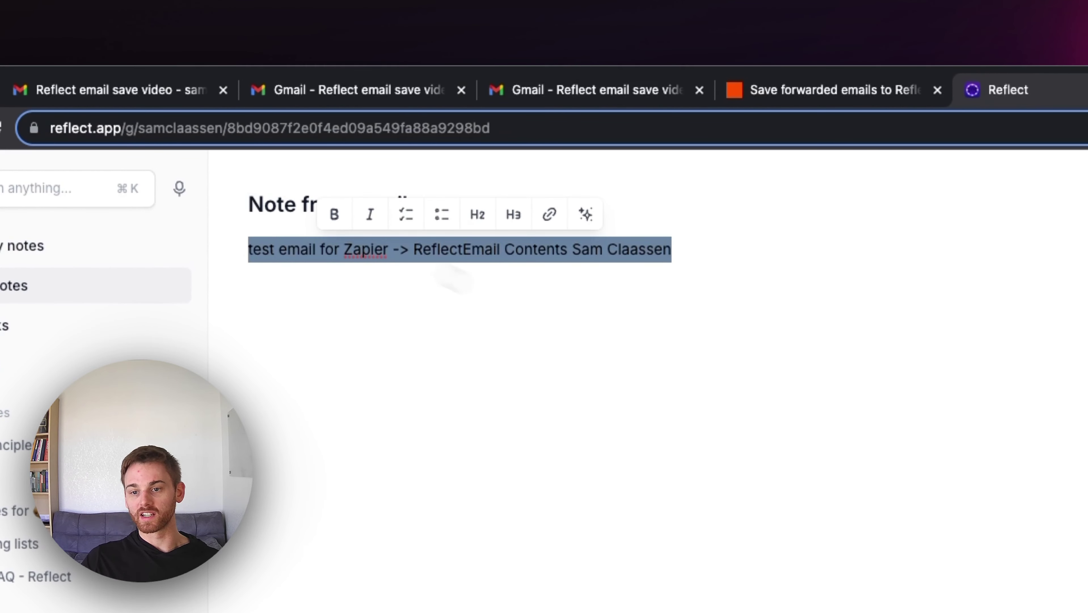
left_click(665, 406)
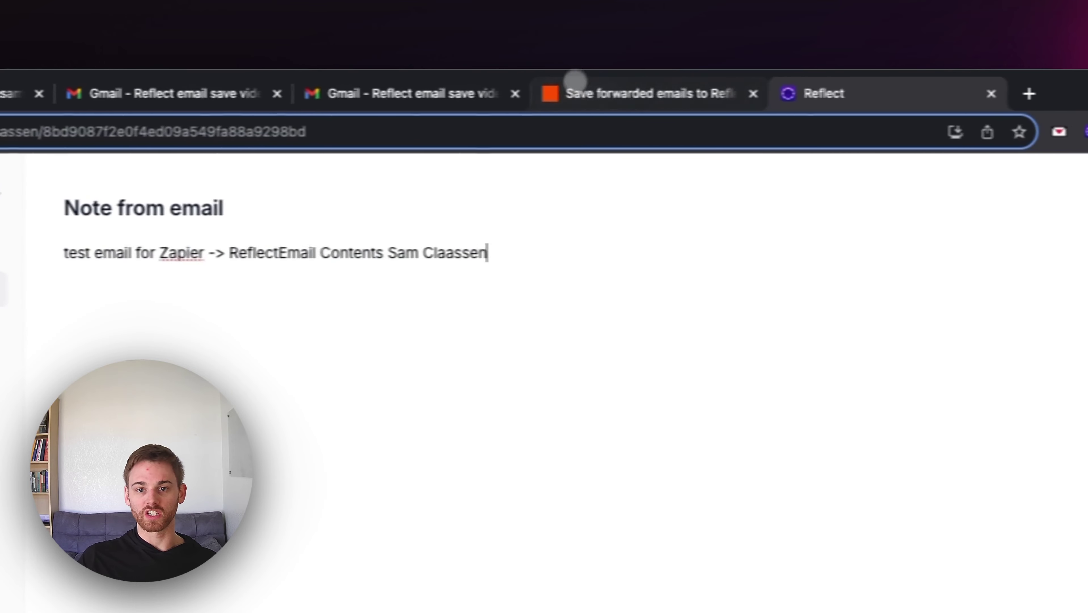
left_click(540, 84)
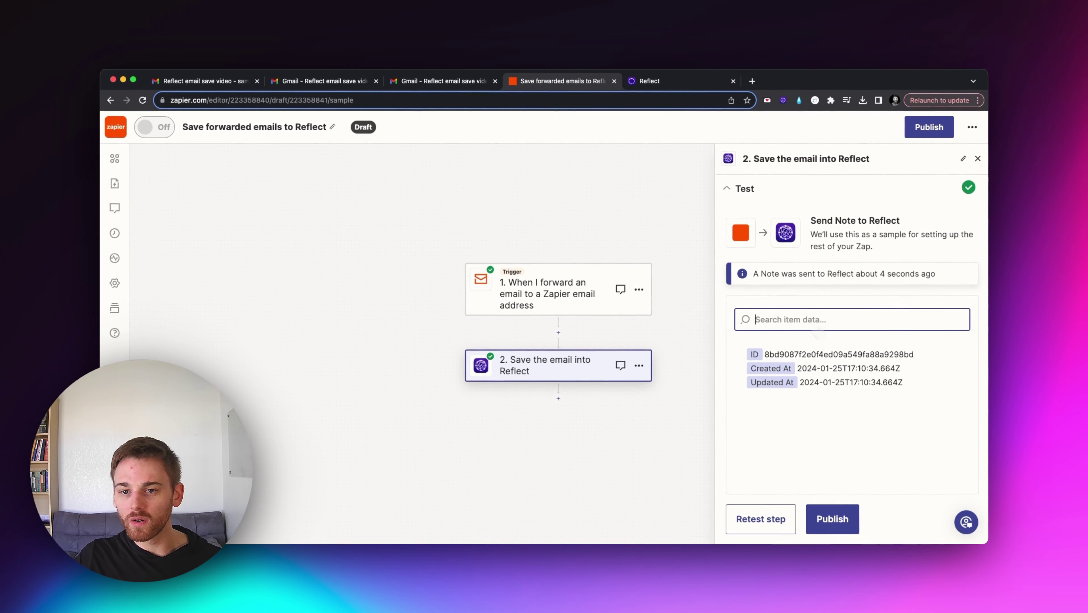
Expand the Reflect step's App & event, Account and Action sections to show its note fields.
left_click(764, 157)
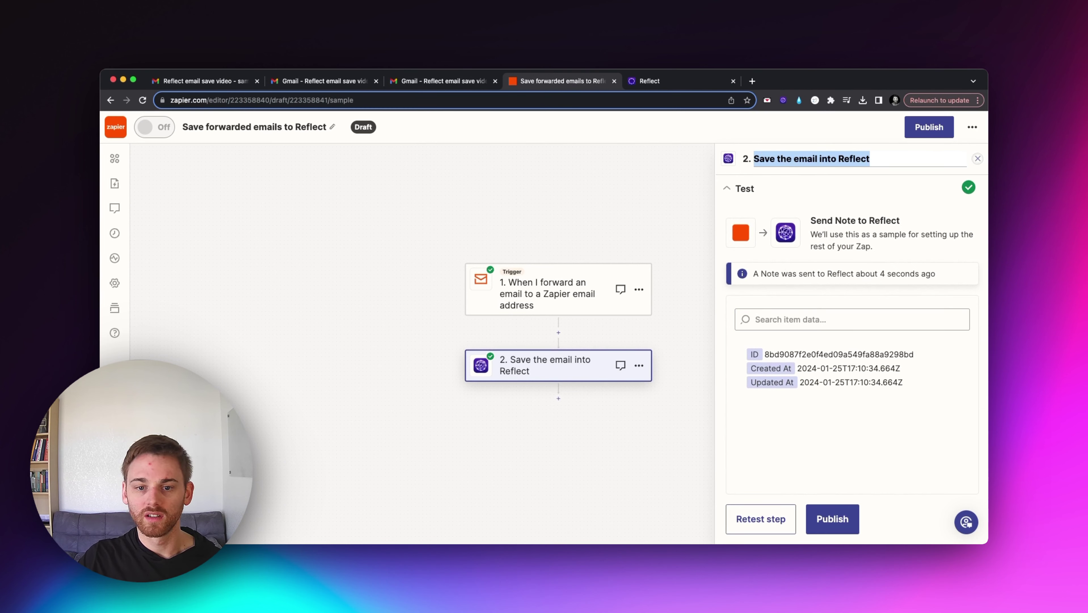
left_click(587, 370)
left_click(810, 369)
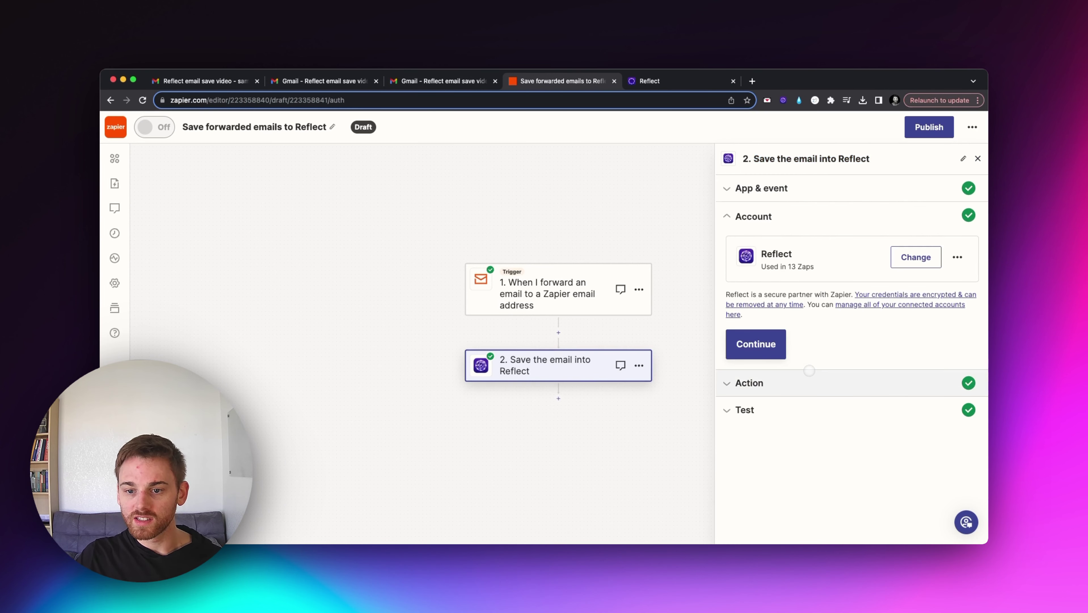
left_click(779, 389)
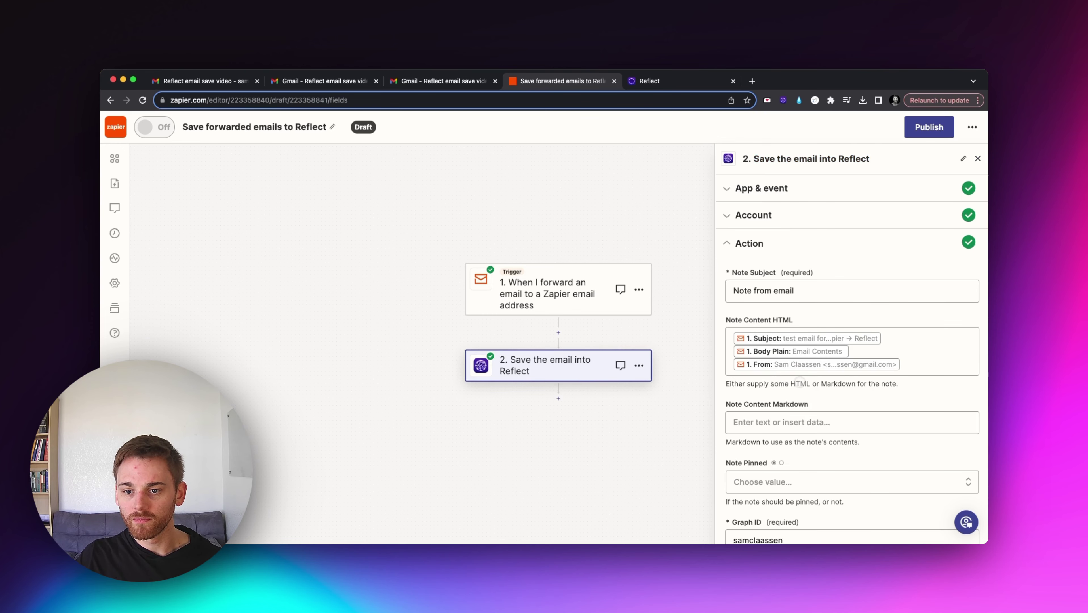
scroll(863, 326, "down", 5)
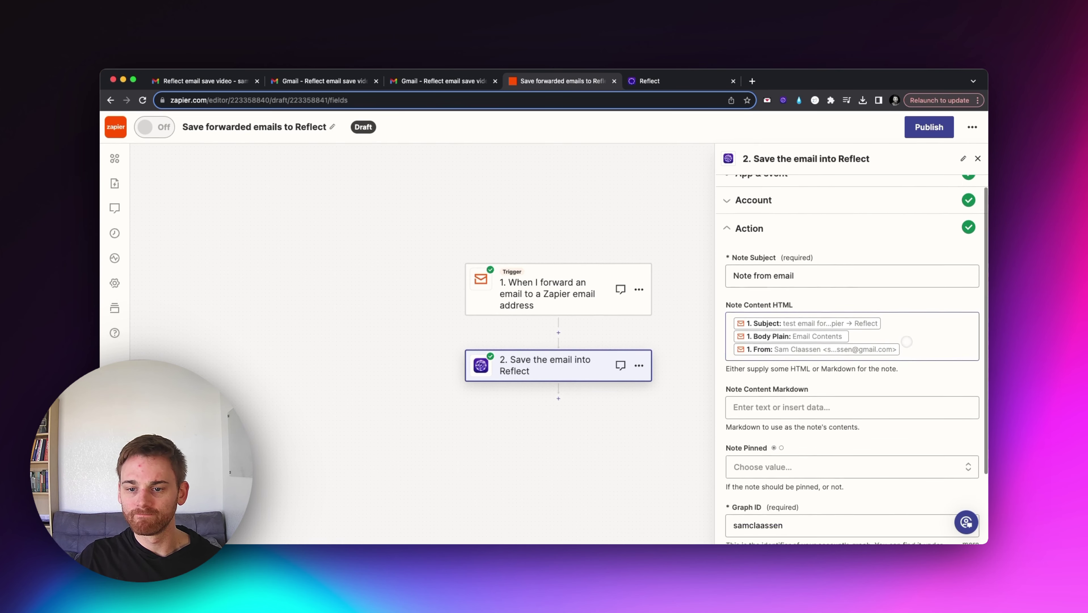
scroll(906, 343, "up", 5)
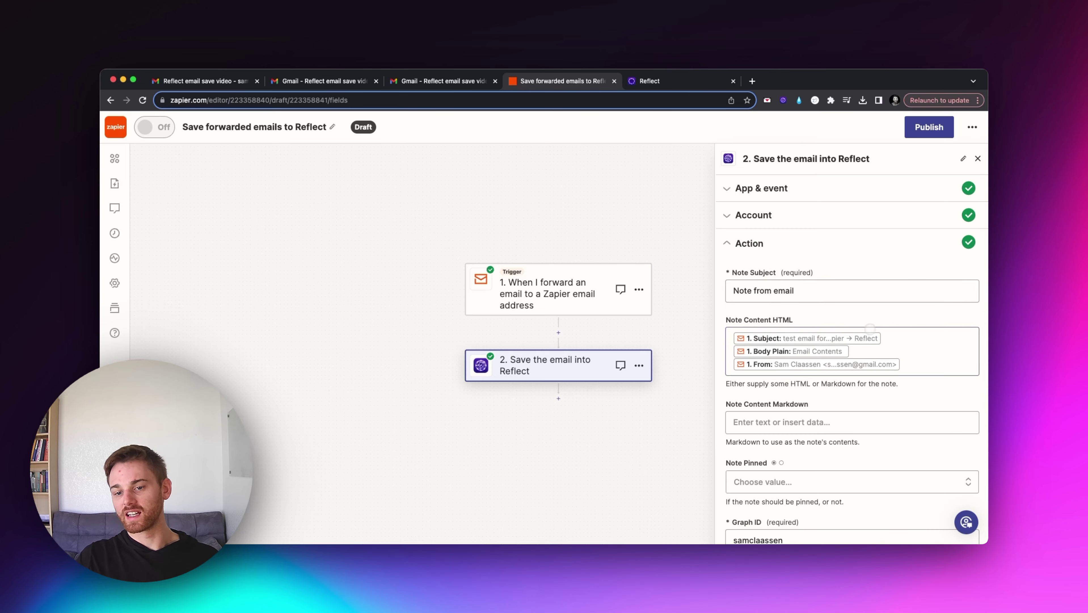
Change the Reflect step's event to Append to Daily Note and confirm the Reflect account.
left_click(741, 189)
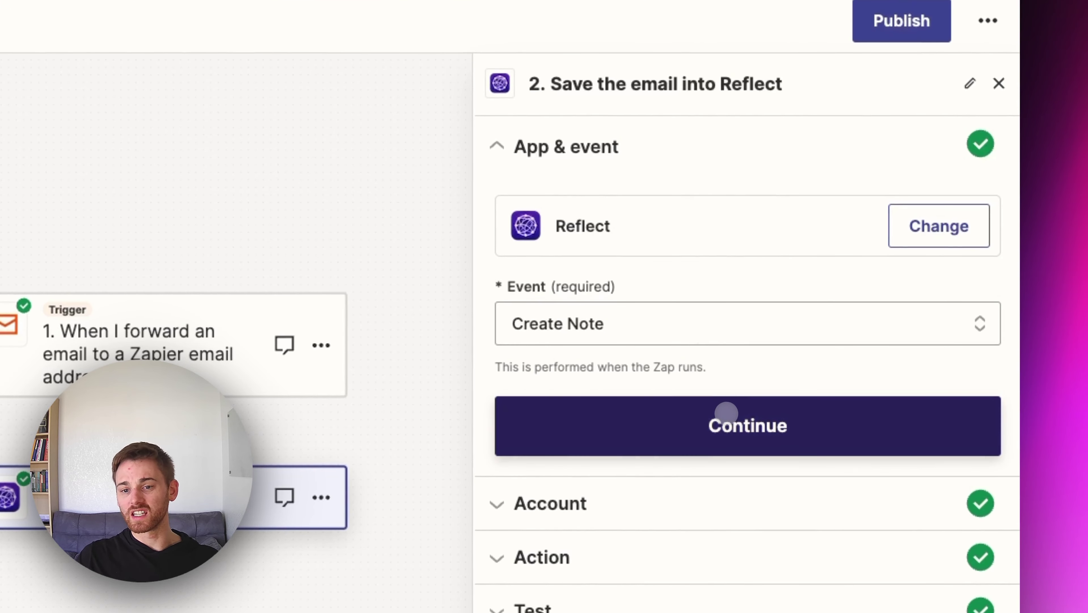
left_click(731, 339)
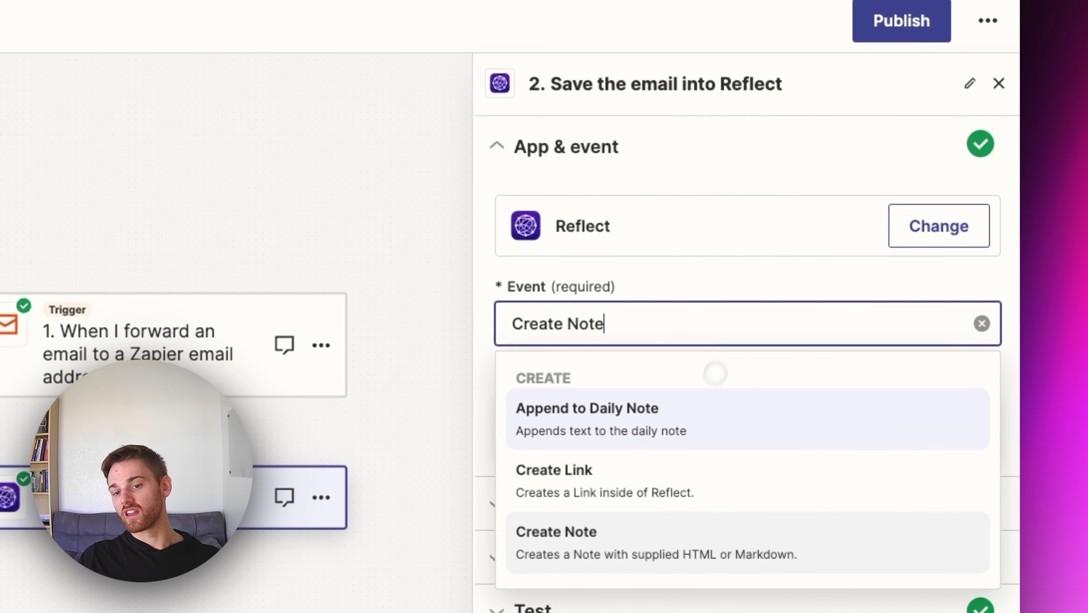
left_click(674, 430)
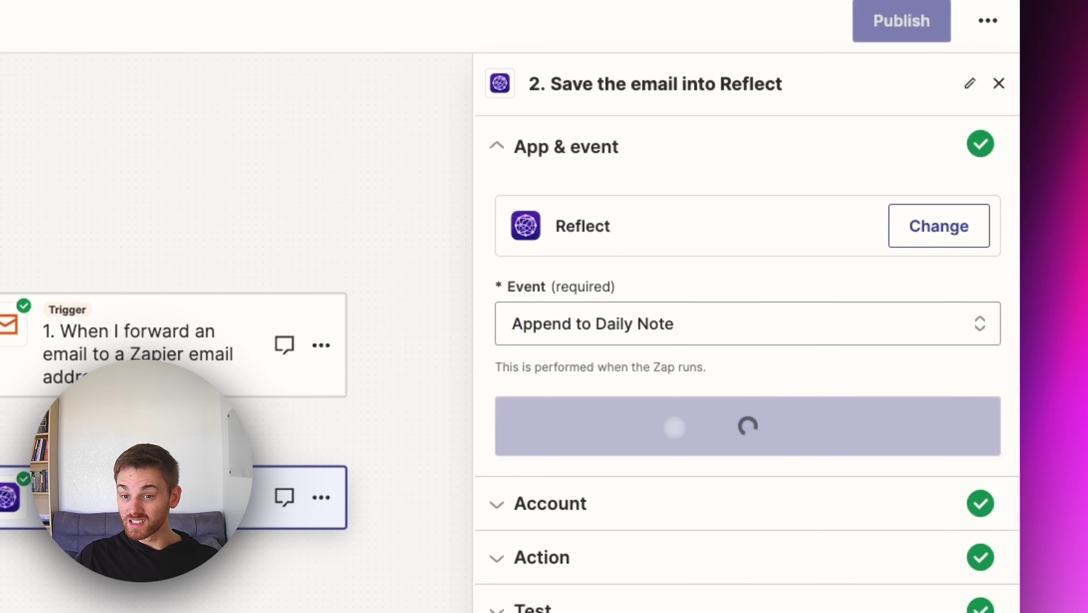
left_click(684, 427)
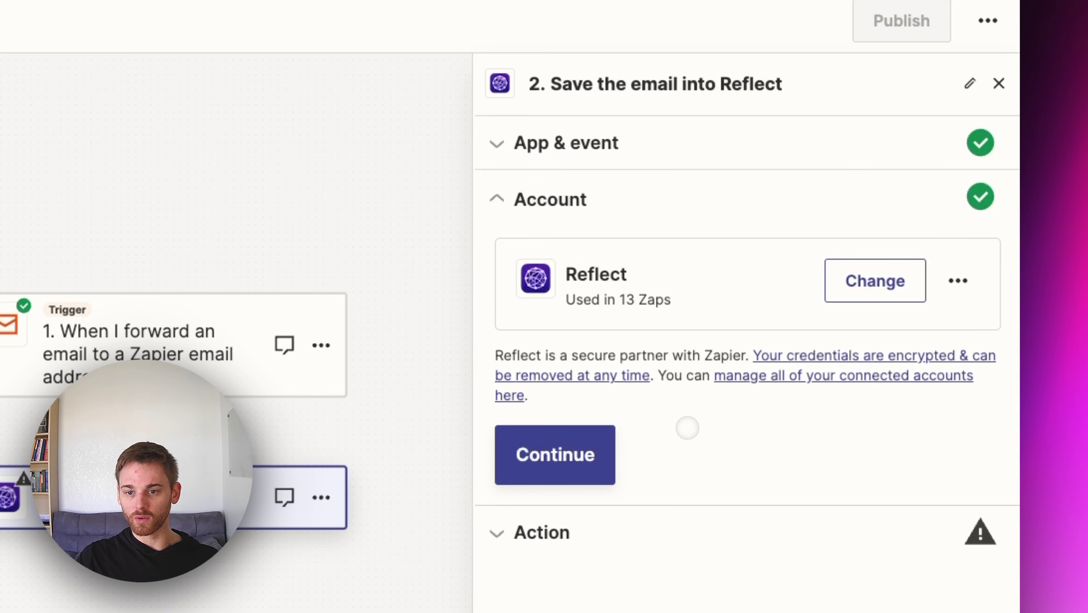
left_click(598, 335)
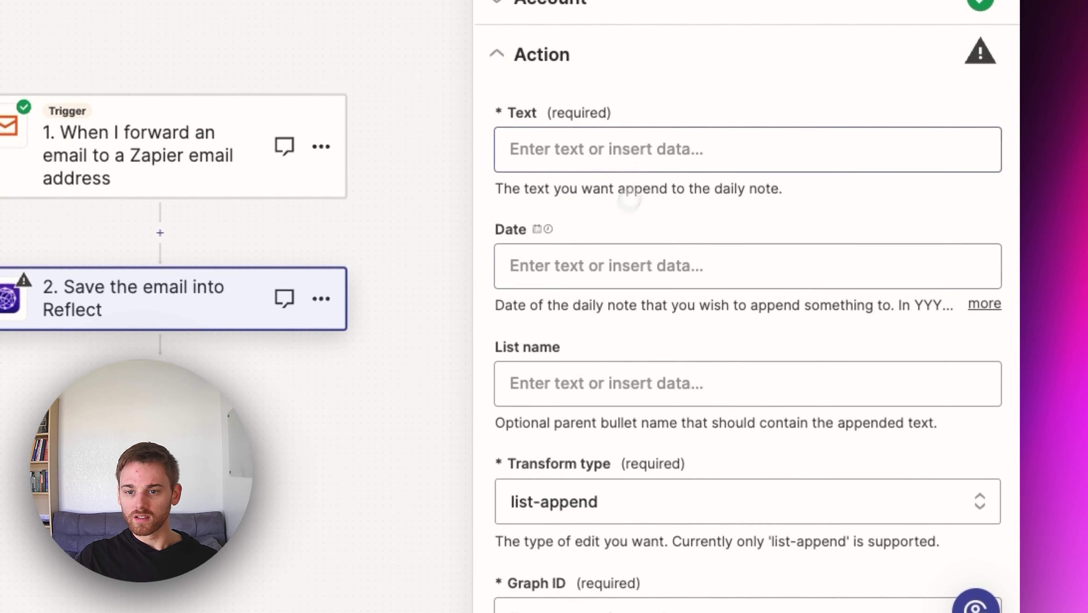
Map the email Subject into Text and set Date to 'The current day'.
left_click(644, 162)
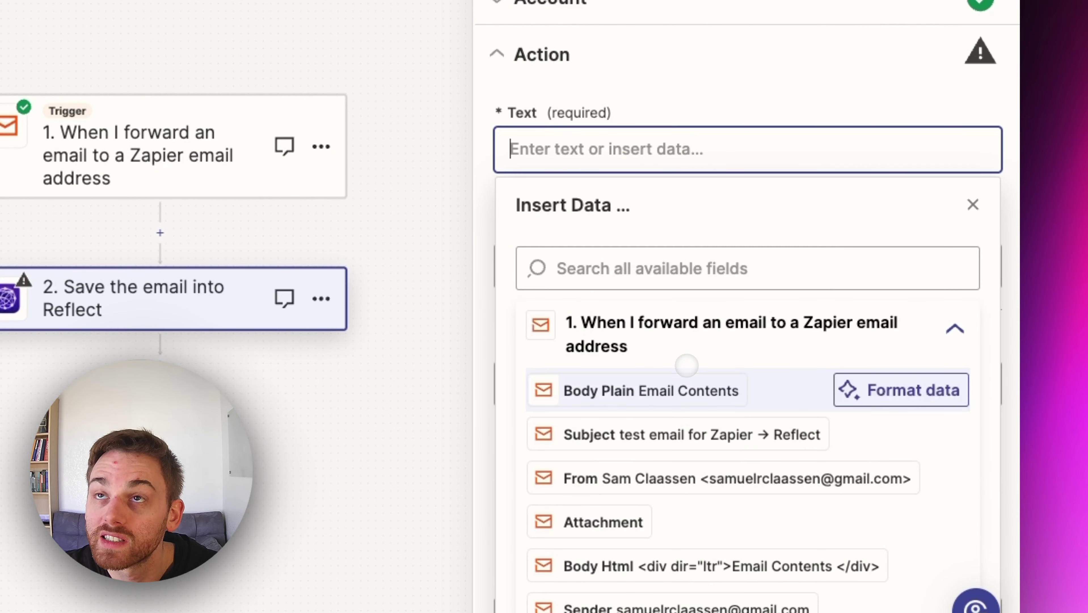
left_click(728, 446)
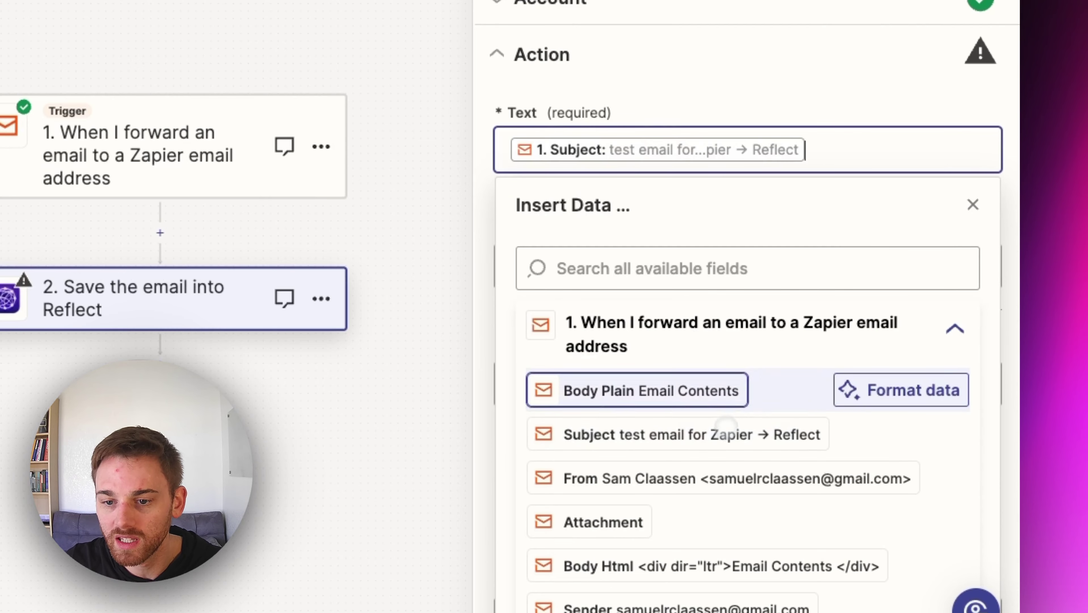
left_click(774, 141)
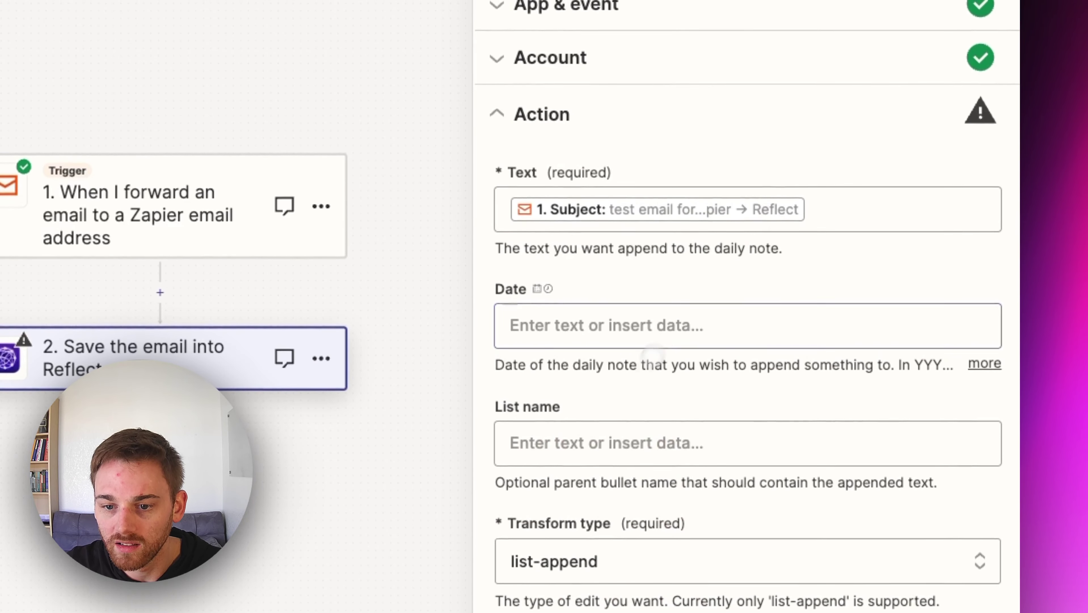
left_click(615, 335)
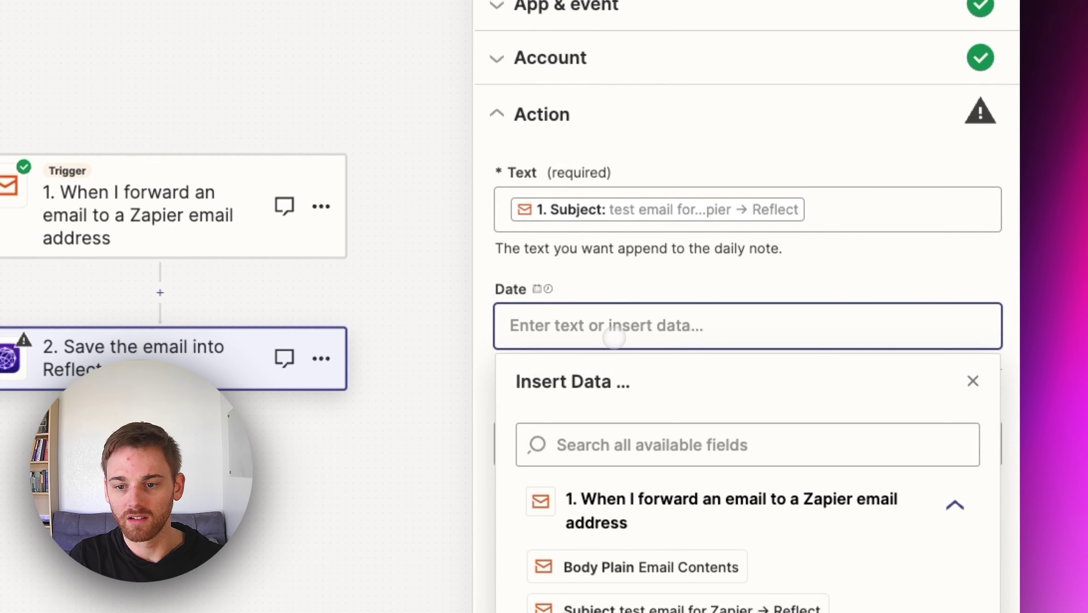
type("The current day")
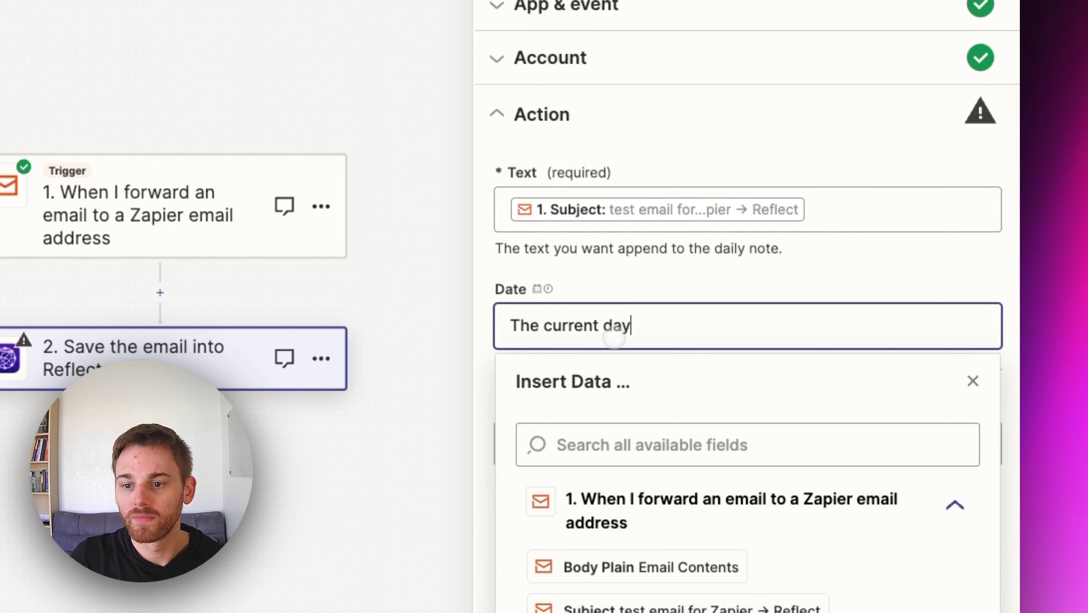
left_click(828, 262)
Enter the Reflect graph ID, then test the daily-note step.
scroll(686, 445, "down", 5)
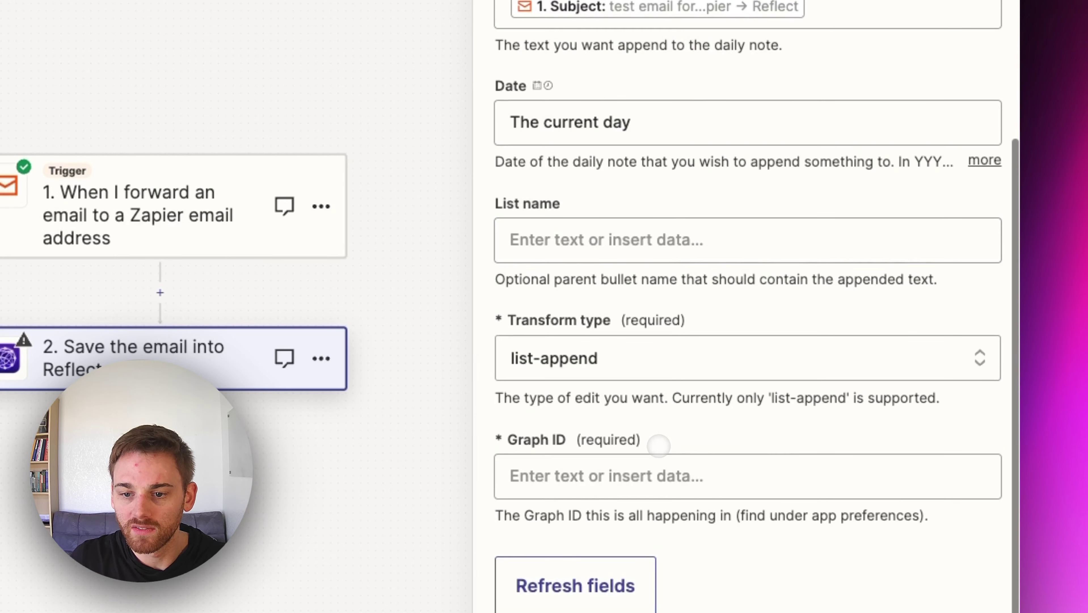
left_click(617, 479)
type("samcla")
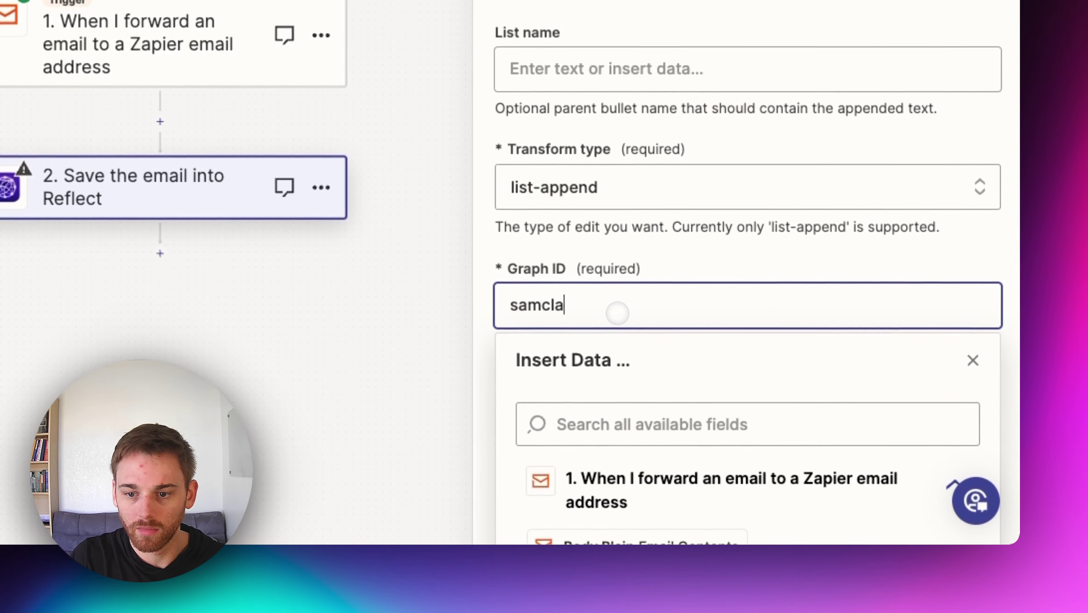
type("assen")
left_click(818, 263)
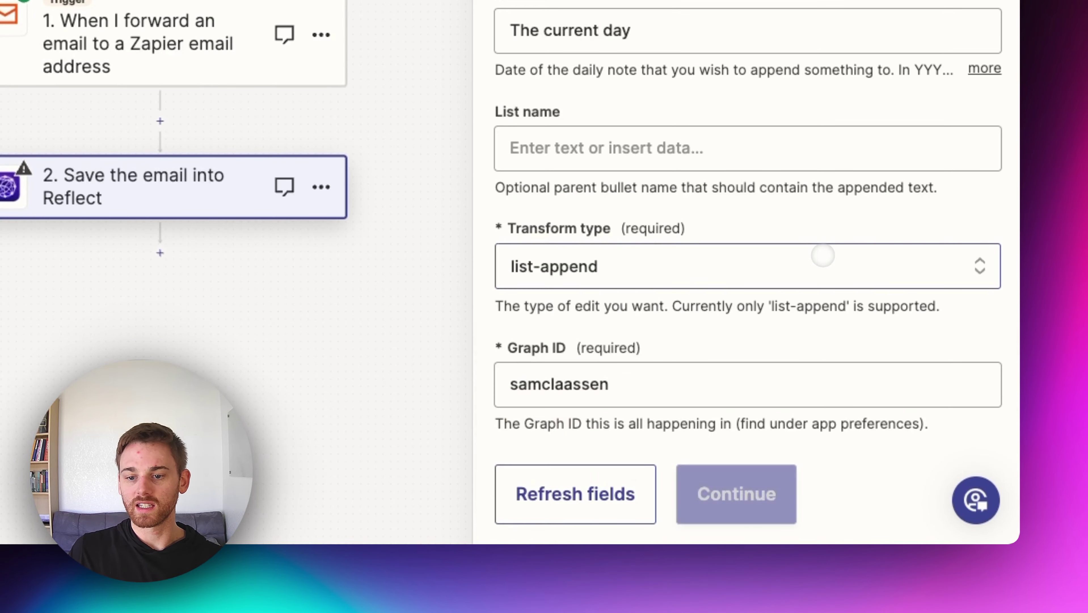
left_click(749, 492)
left_click(712, 497)
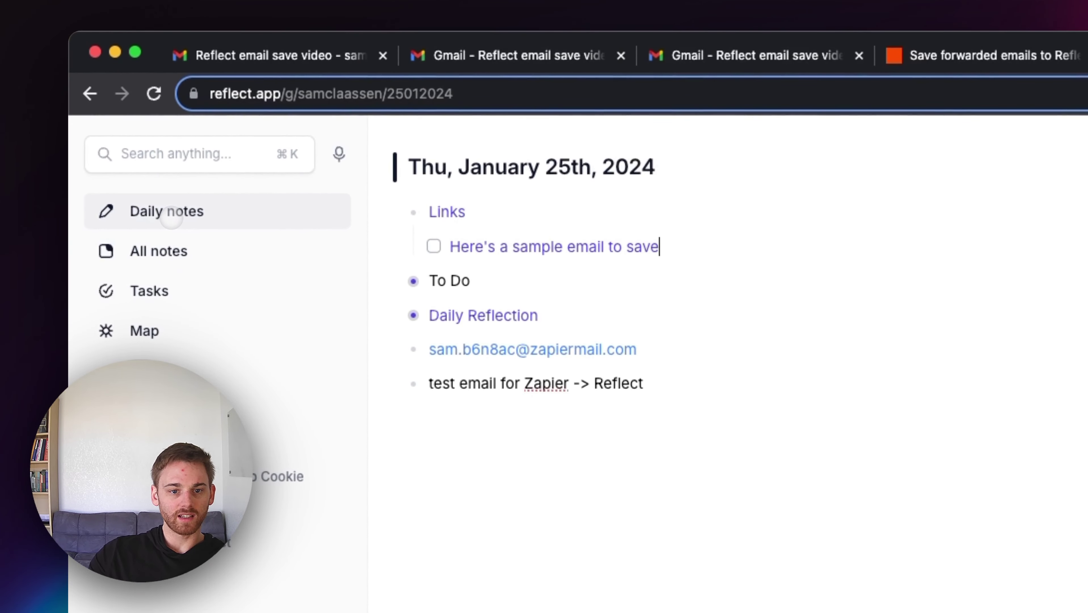
Inspect the appended 'test email for Zapier -> Reflect' bullet at the end of the daily note.
triple_click(478, 383)
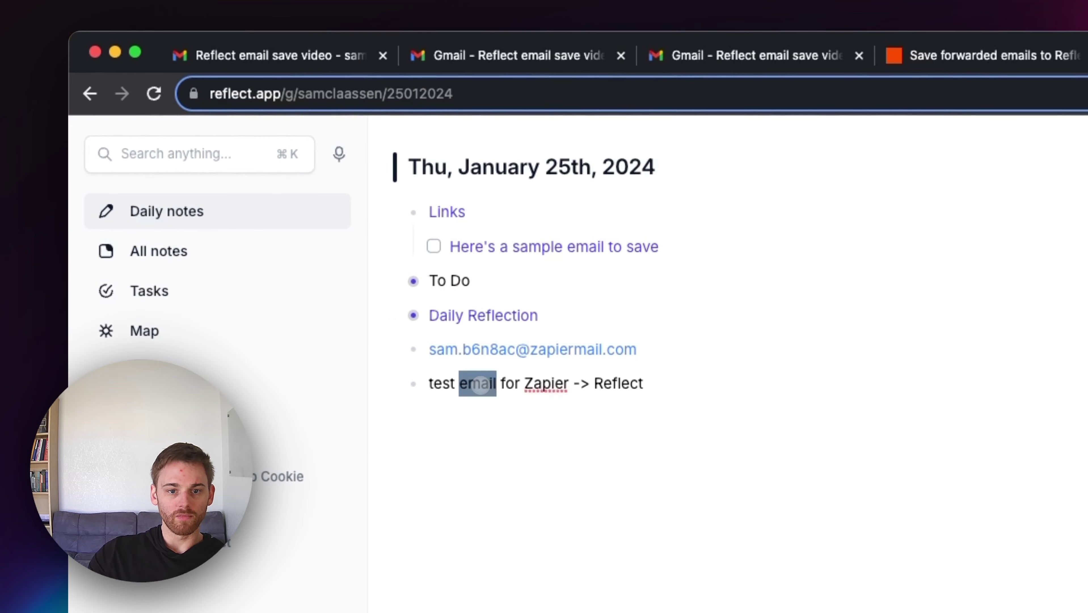
left_click(789, 390)
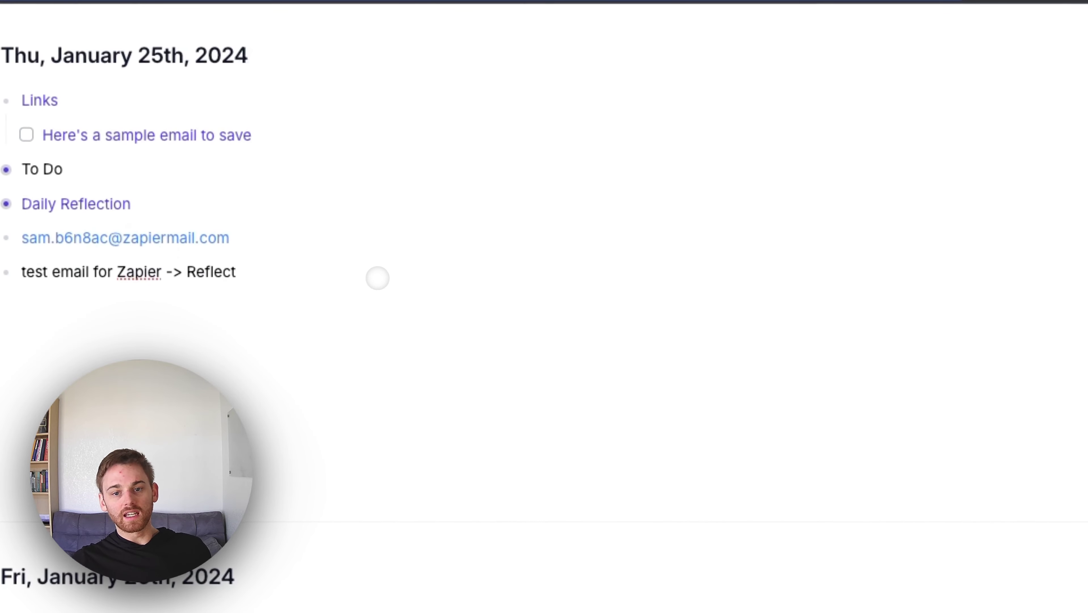